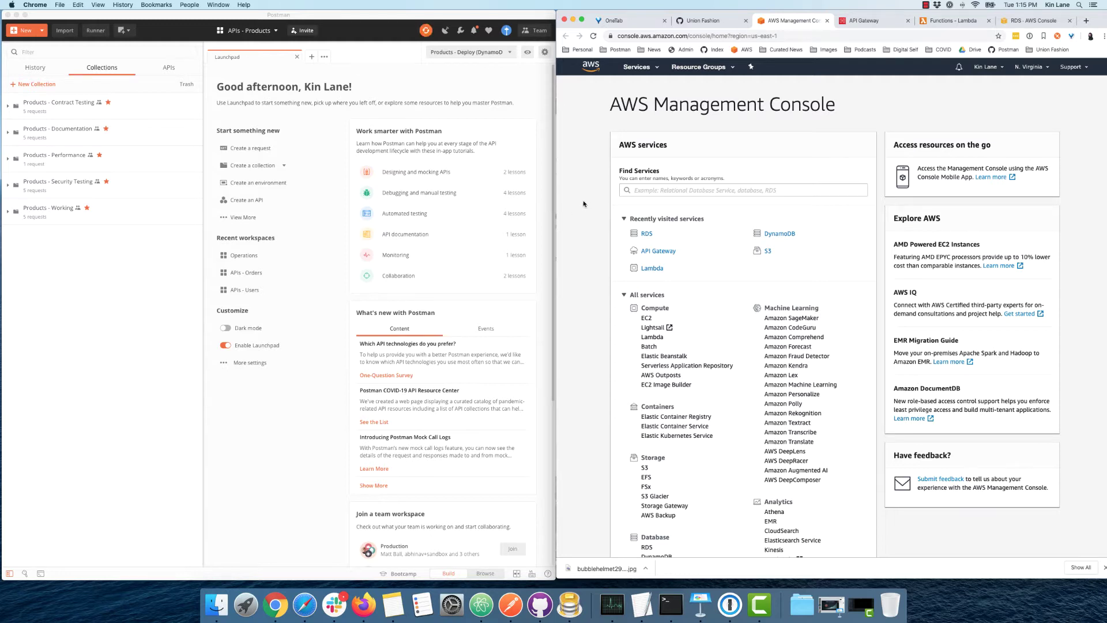
Switch to Postman and open the definition of the Products API.
click(412, 99)
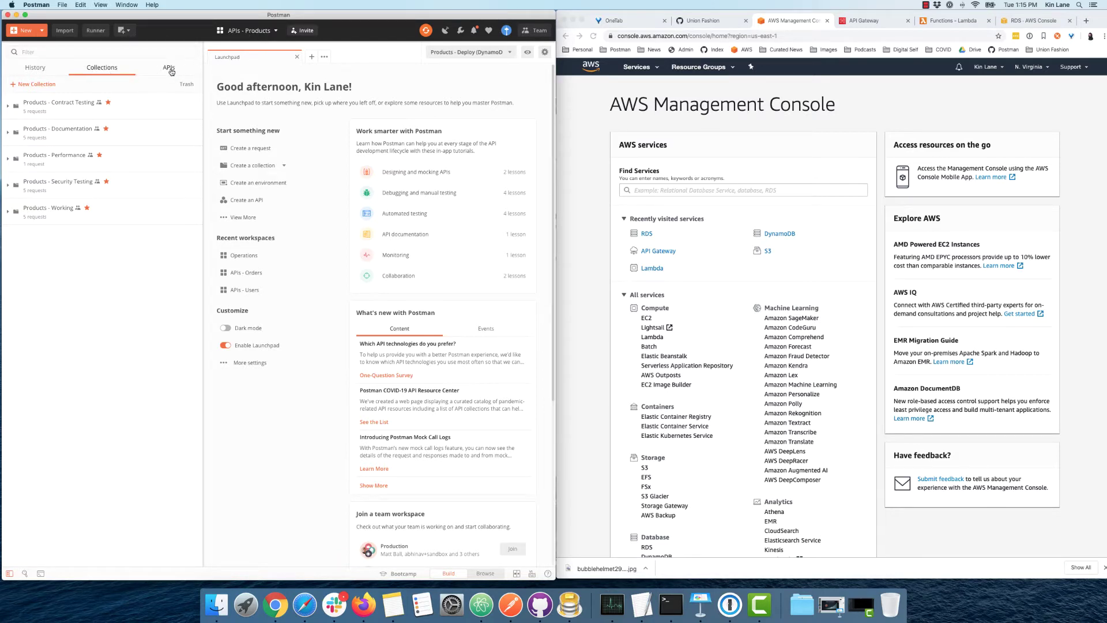
click(171, 71)
click(59, 106)
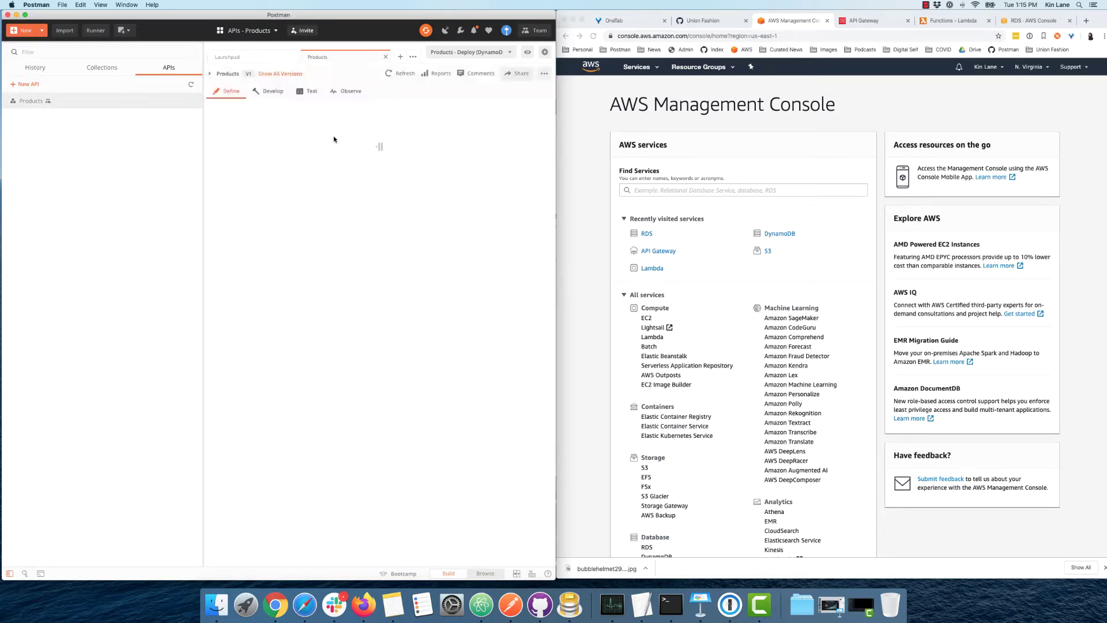
click(314, 155)
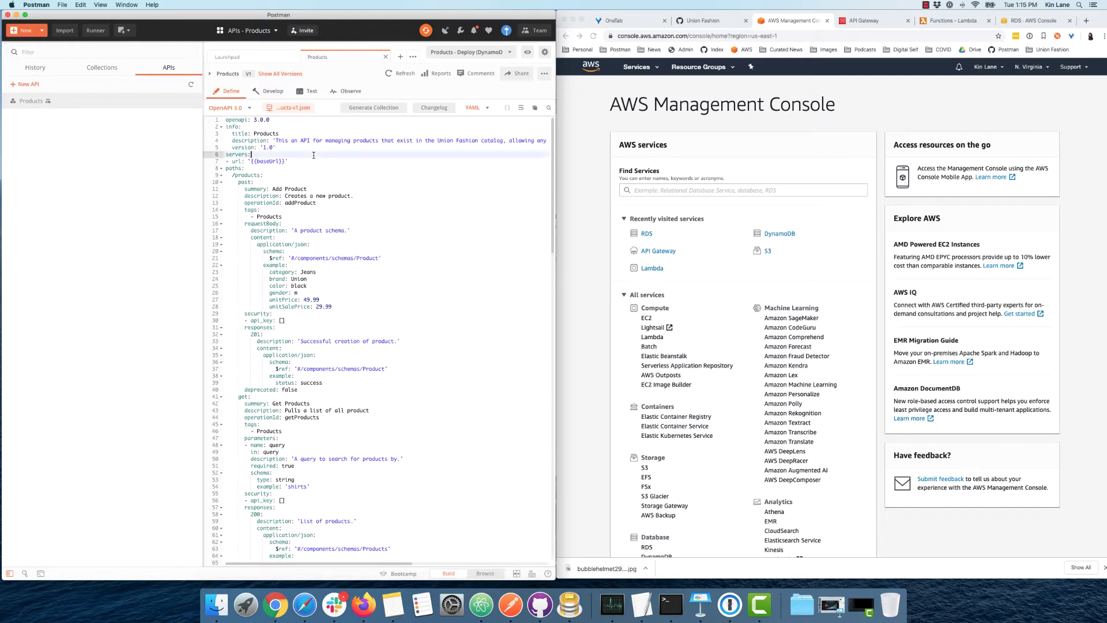
Examine the Products OpenAPI definition, including its paths, methods, API key security scheme and schemas.
scroll(314, 155, down, 1)
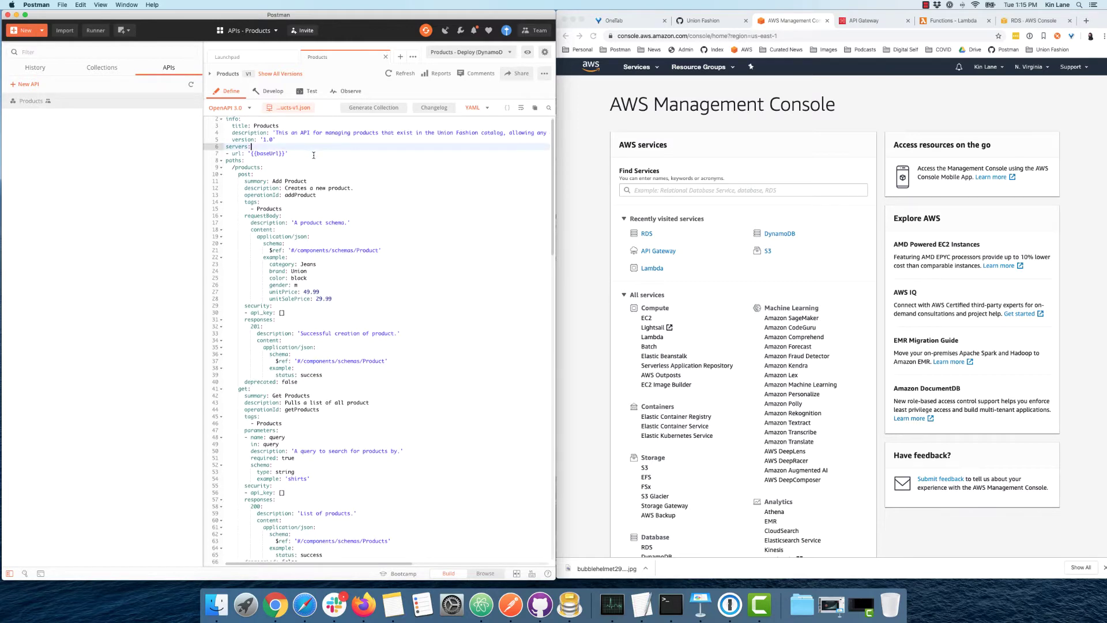
double_click(248, 167)
scroll(248, 169, down, 10)
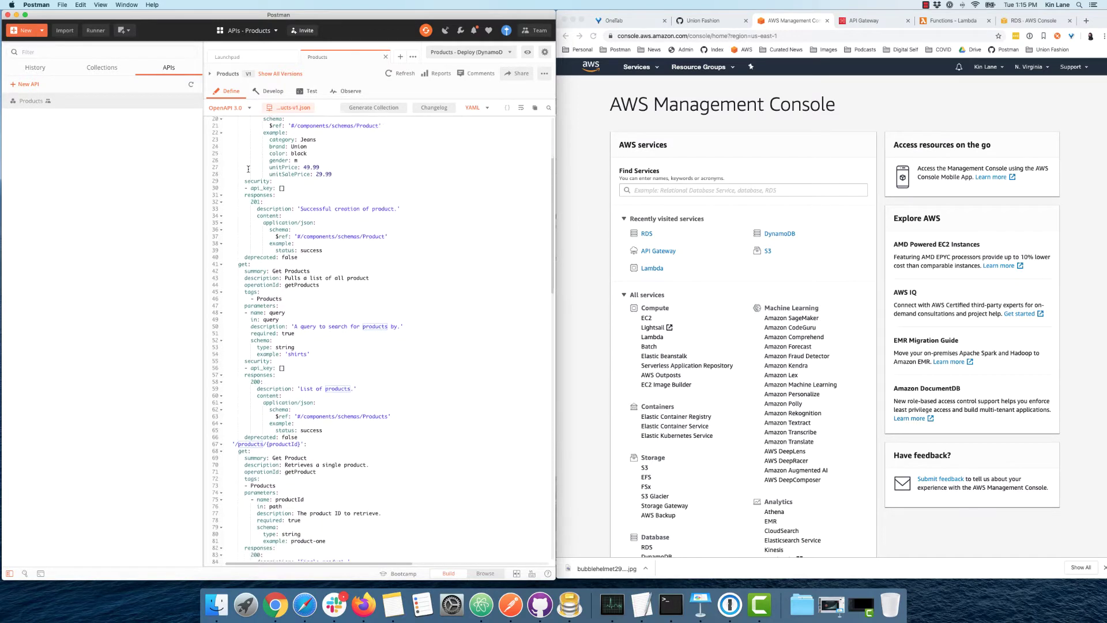
scroll(248, 169, down, 13)
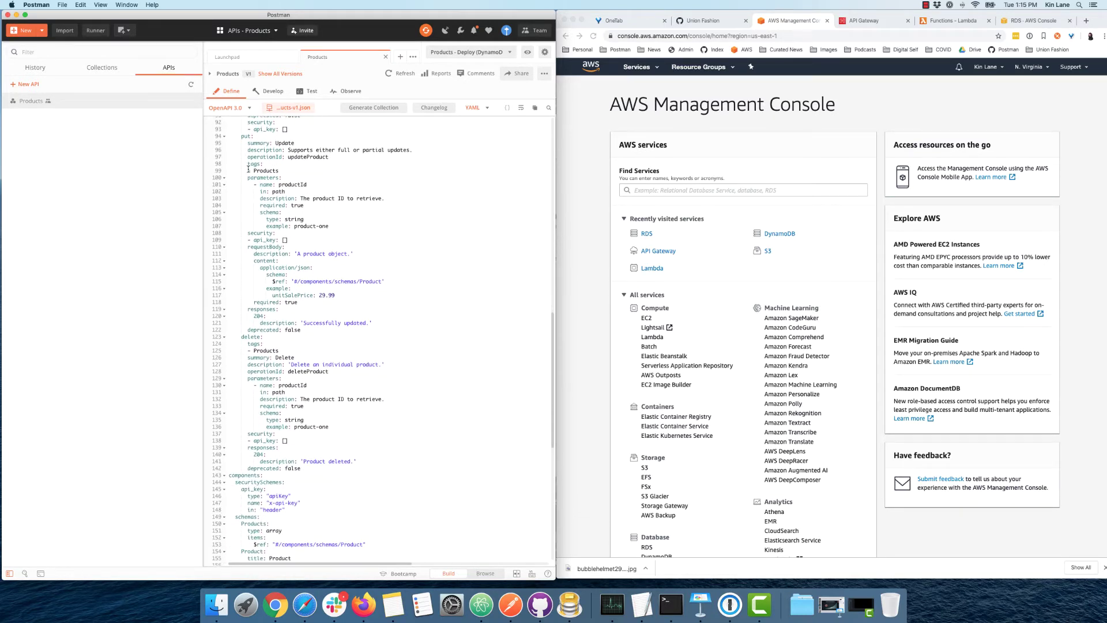
scroll(248, 169, down, 6)
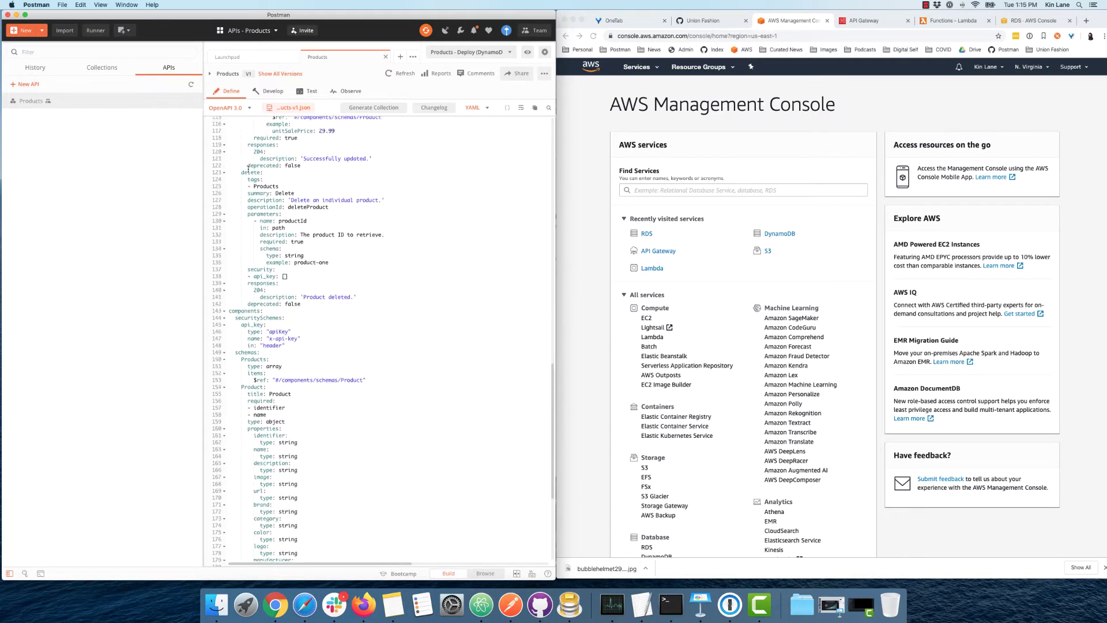
scroll(248, 169, down, 6)
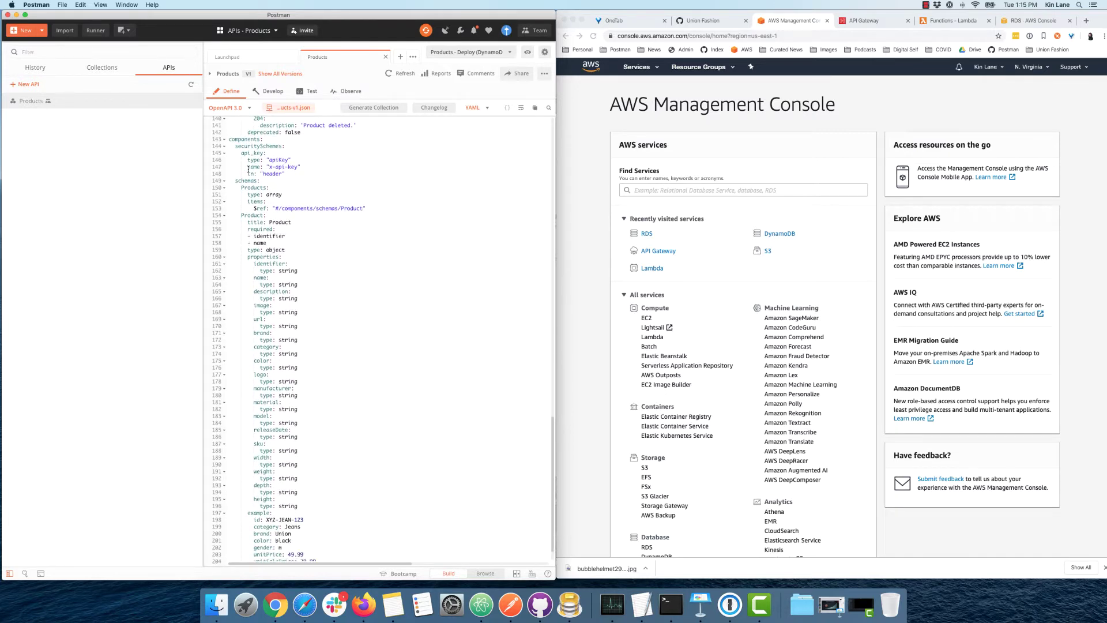
scroll(248, 169, up, 3)
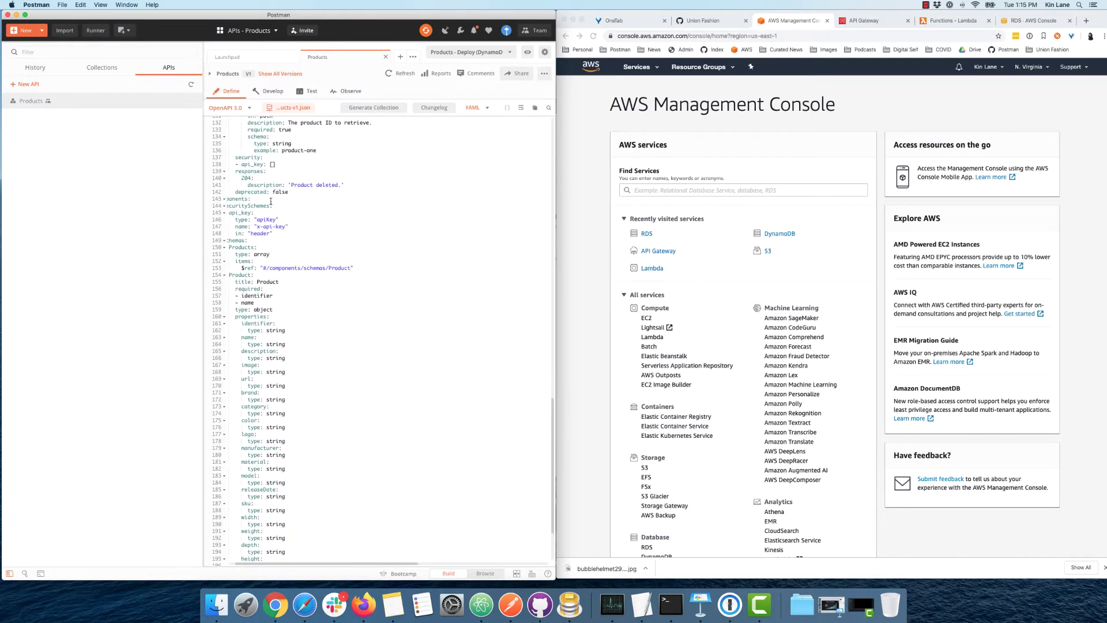
click(273, 206)
double_click(267, 219)
scroll(268, 221, left, 1)
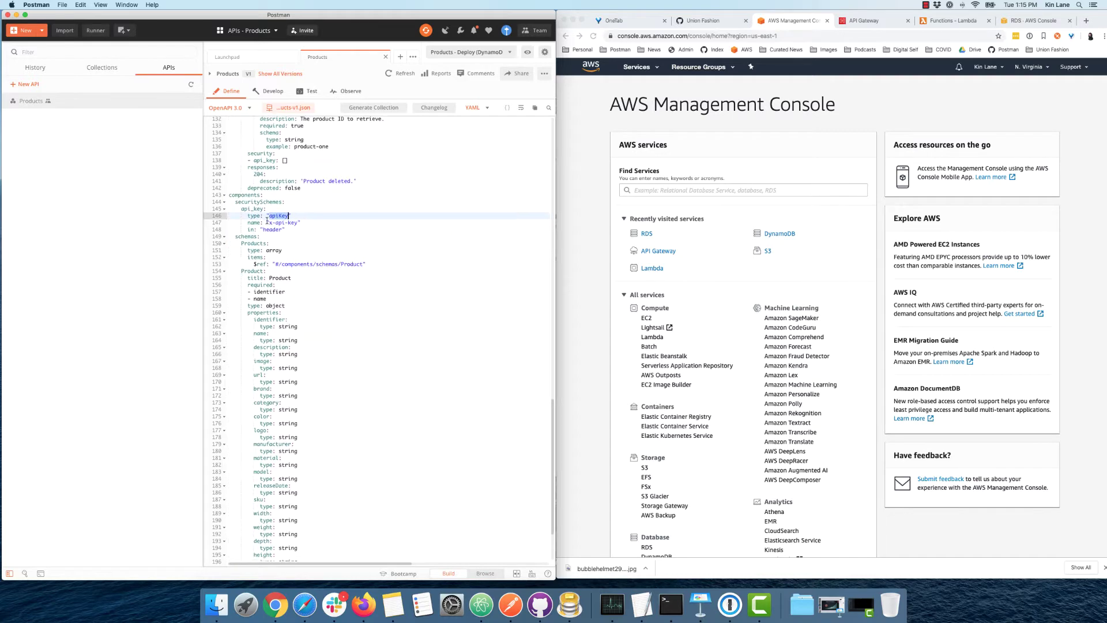
scroll(267, 220, up, 20)
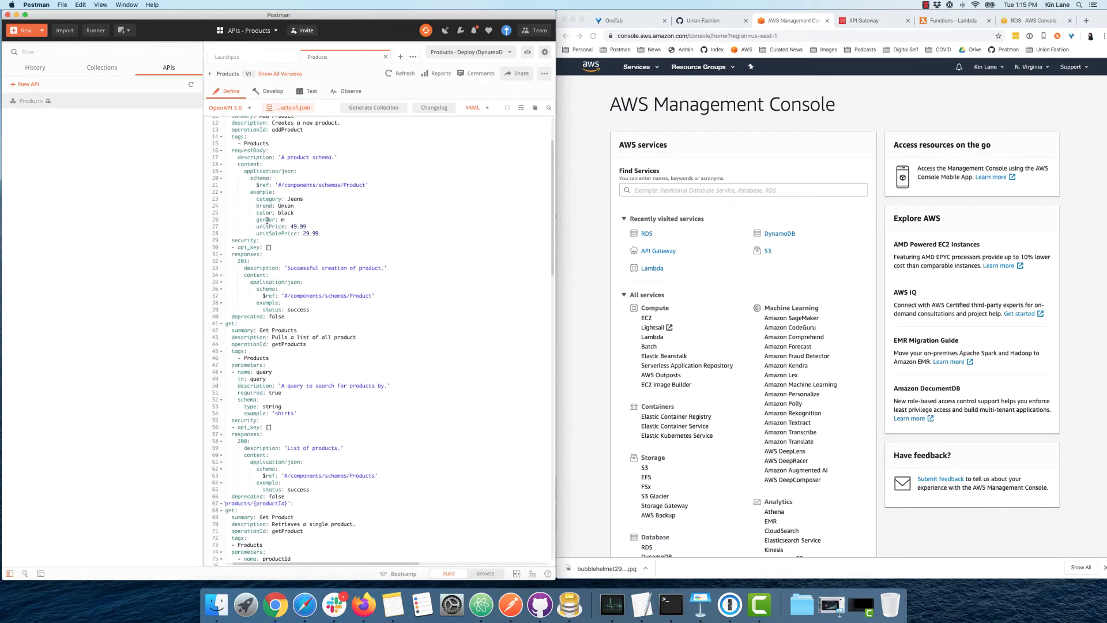
scroll(266, 197, left, 1)
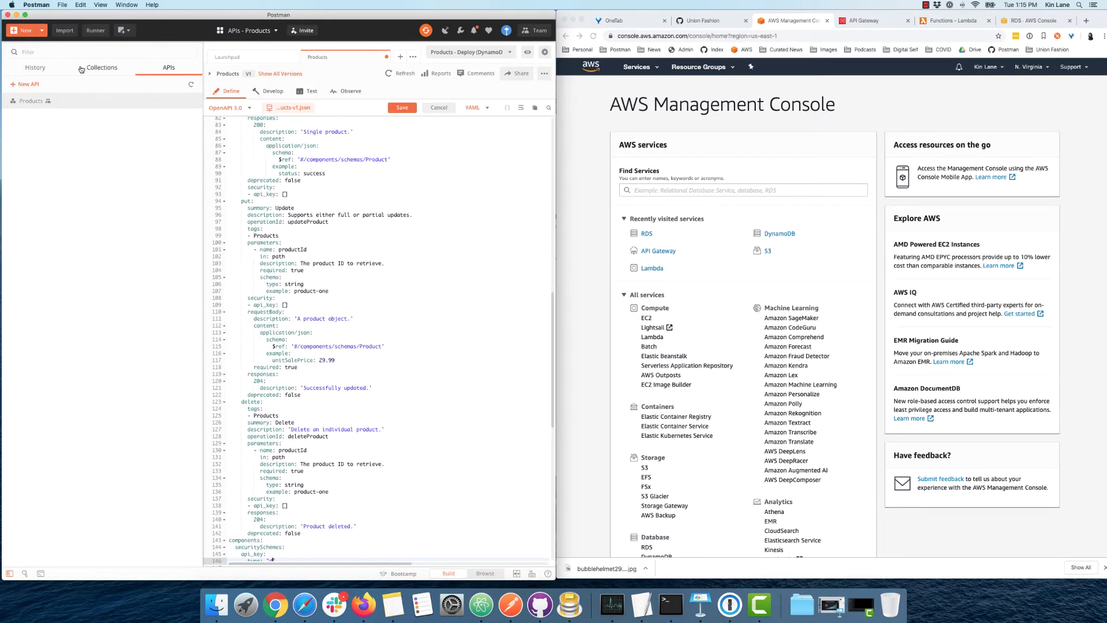
Show the collections of the APIs - Products workspace.
click(102, 68)
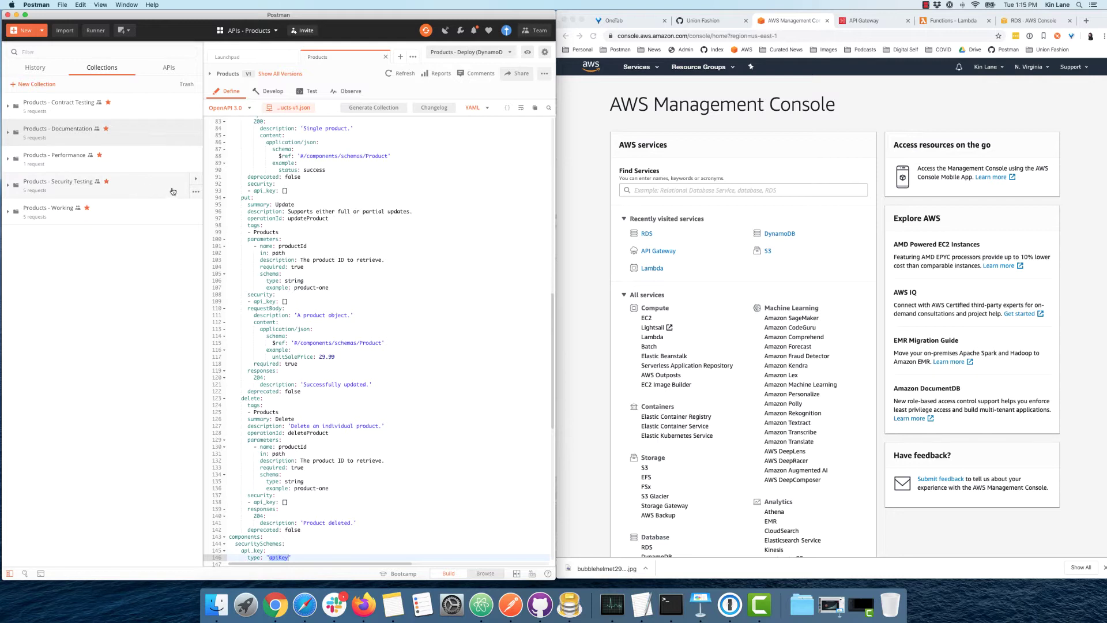
click(342, 164)
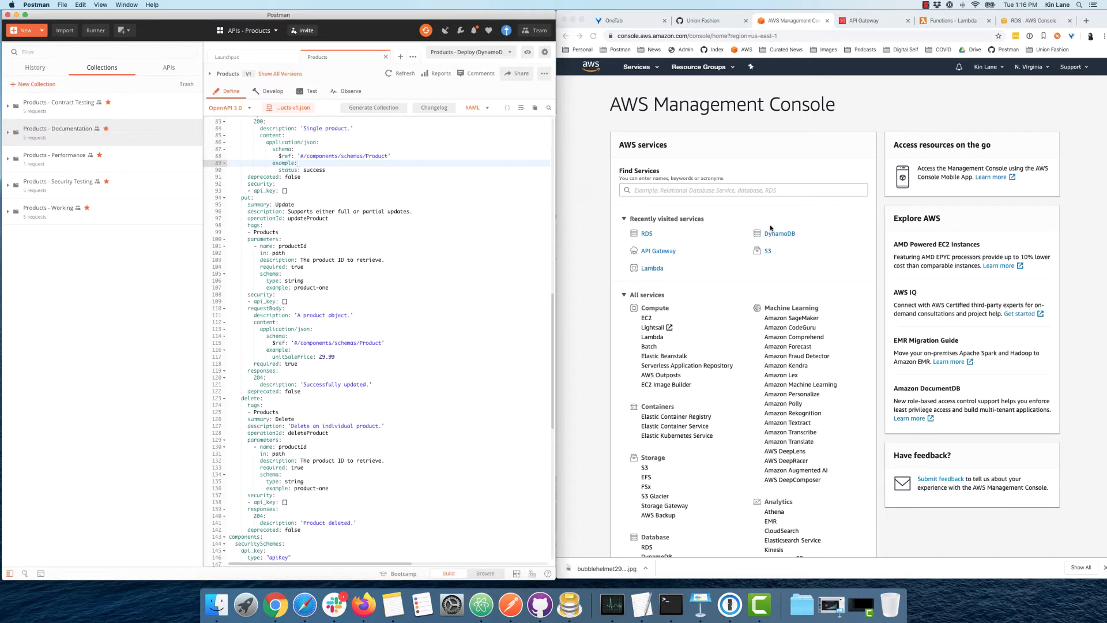
click(695, 254)
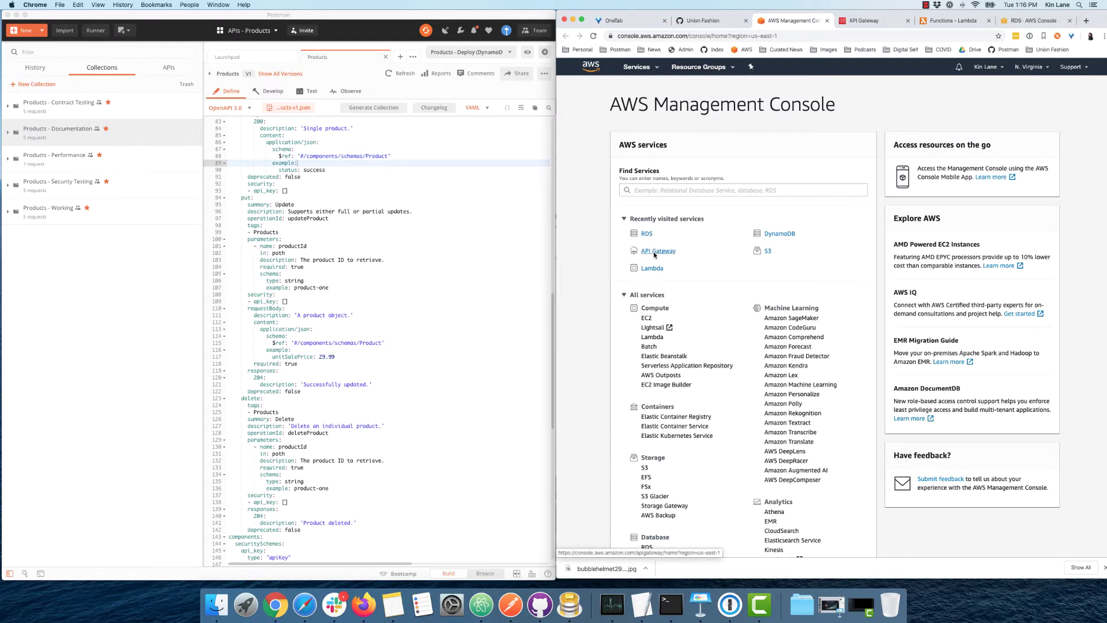
click(653, 268)
click(565, 36)
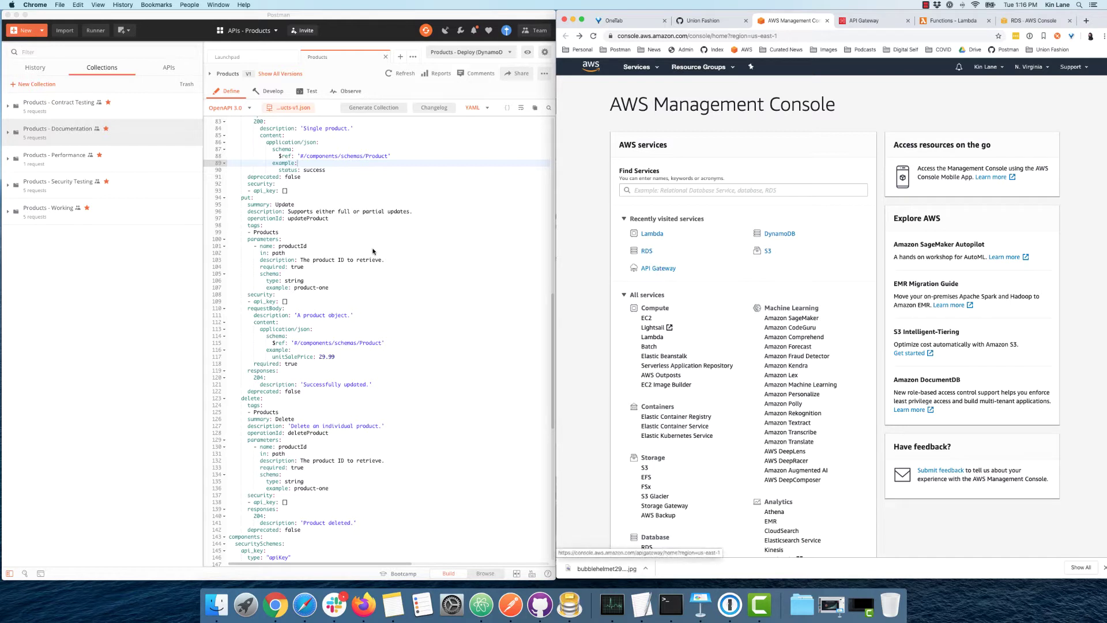
Return to Postman and change to the Operations team workspace.
click(374, 205)
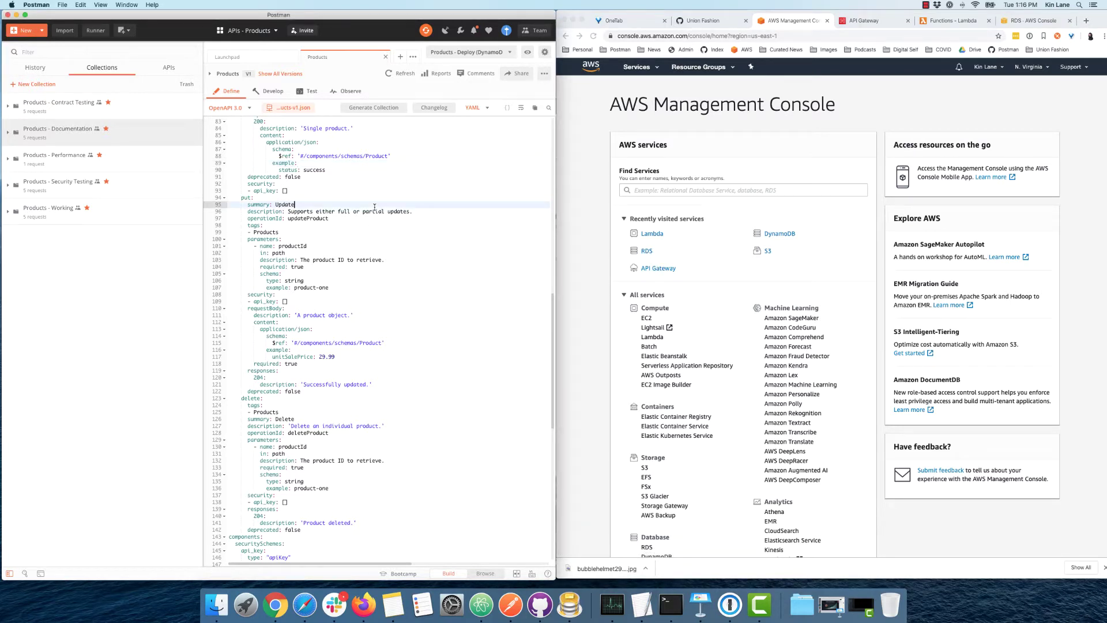
click(272, 31)
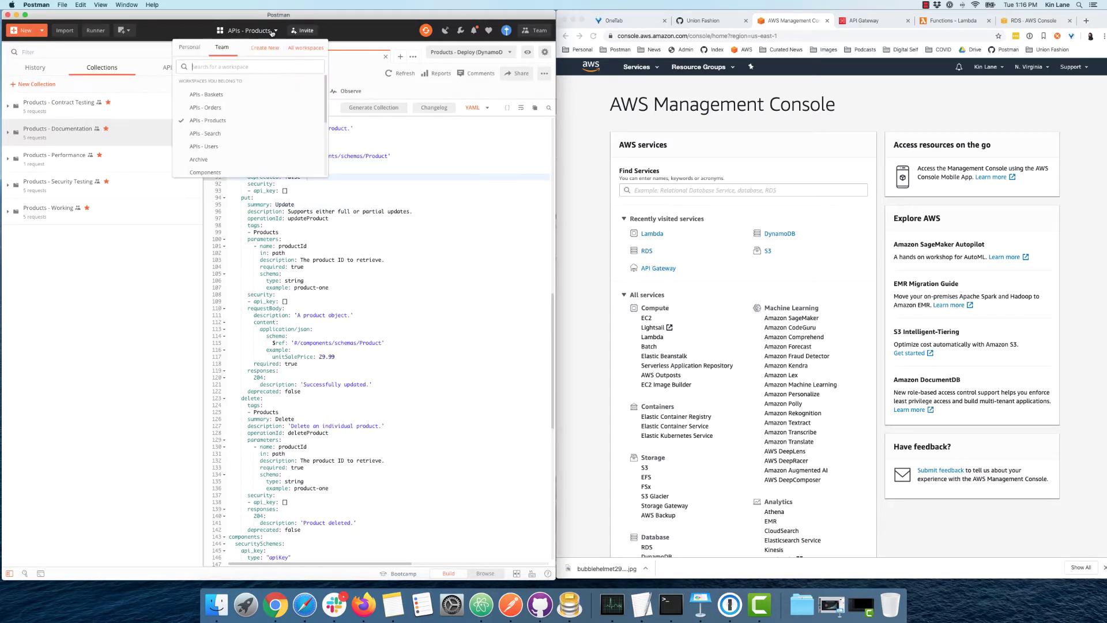
text(d)
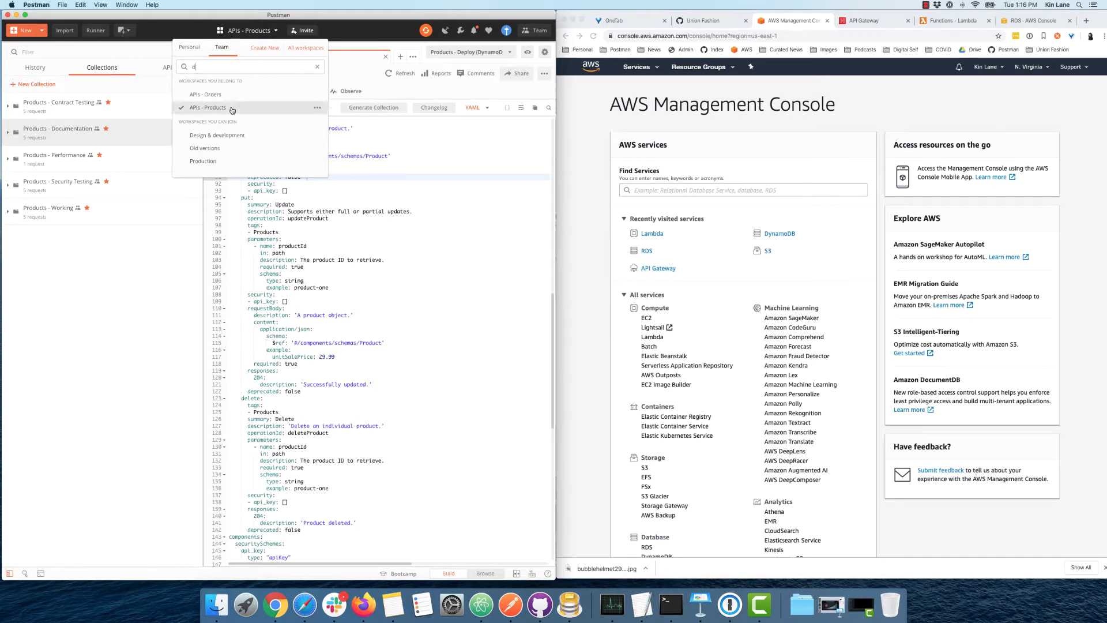
key(BackSpace)
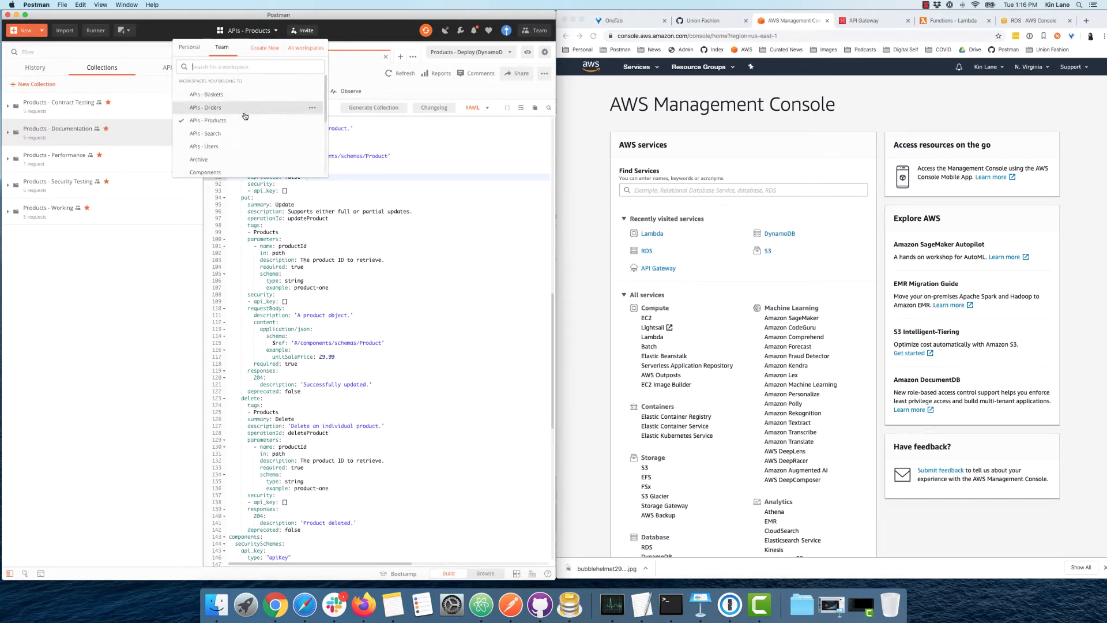
scroll(221, 146, down, 3)
click(221, 146)
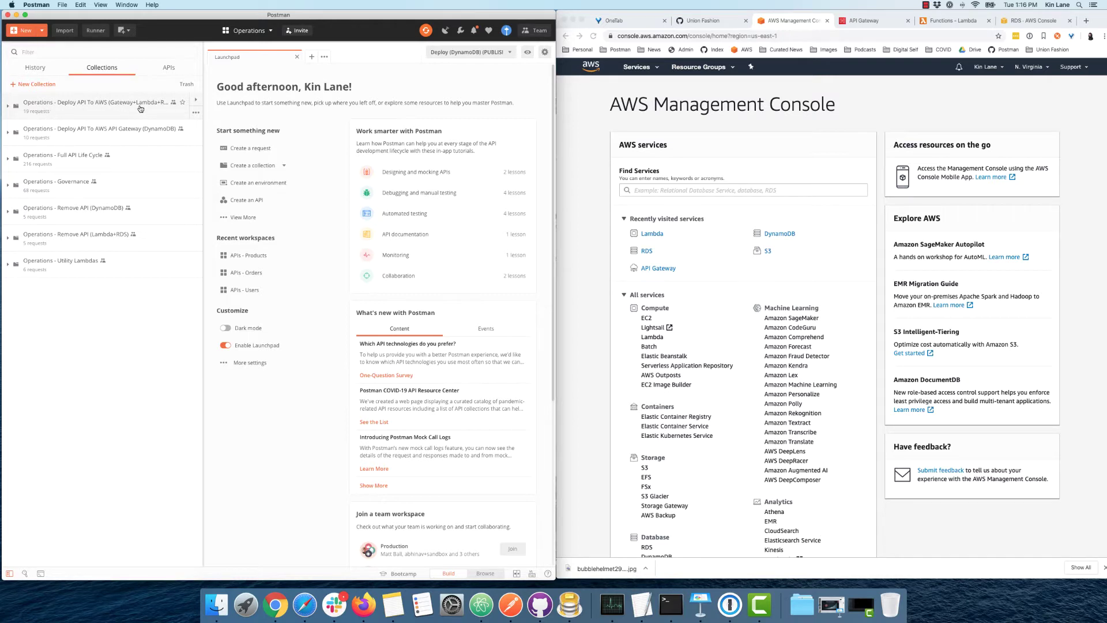
Share the "Operations - Deploy API To AWS (Gateway+Lambda+RDS)" collection with the APIs - Products workspace, save its roles and close the collection details.
click(195, 103)
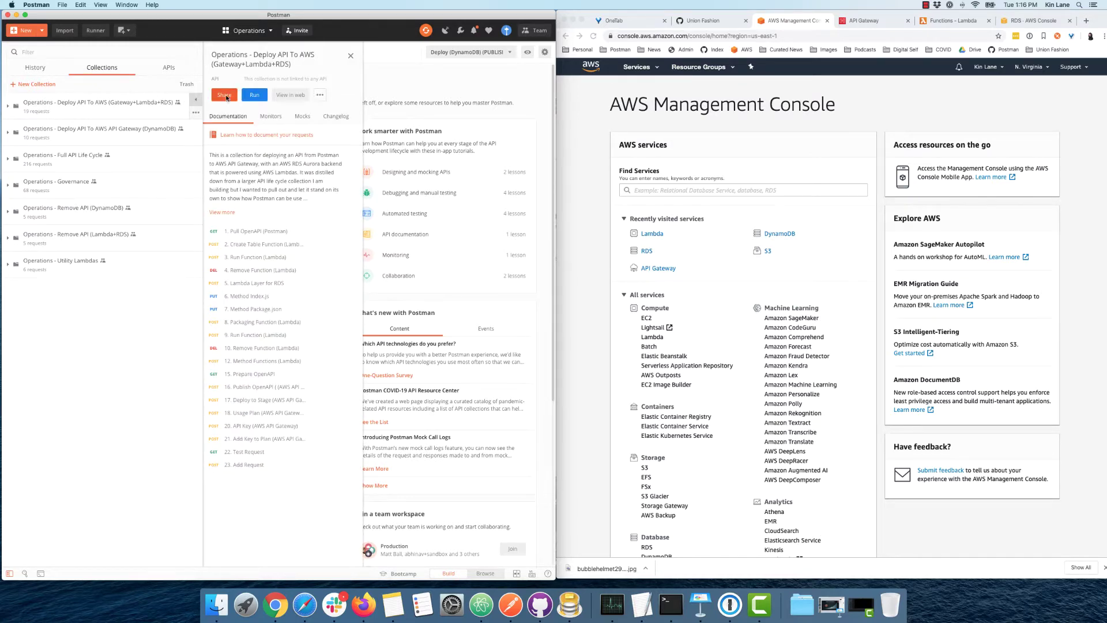
click(224, 95)
click(126, 196)
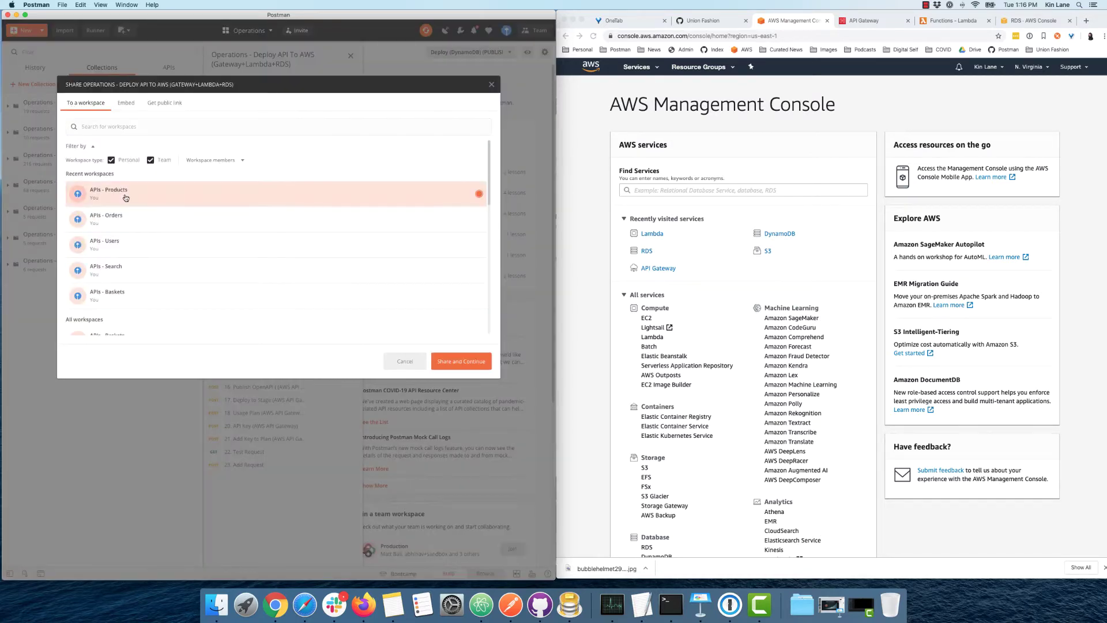
click(458, 361)
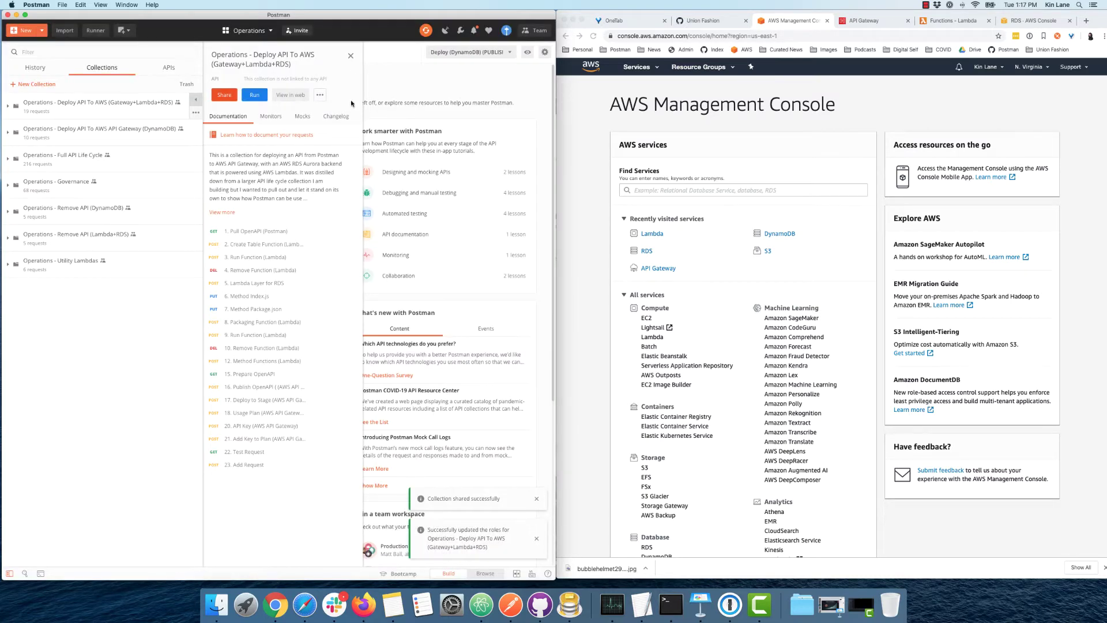
click(351, 56)
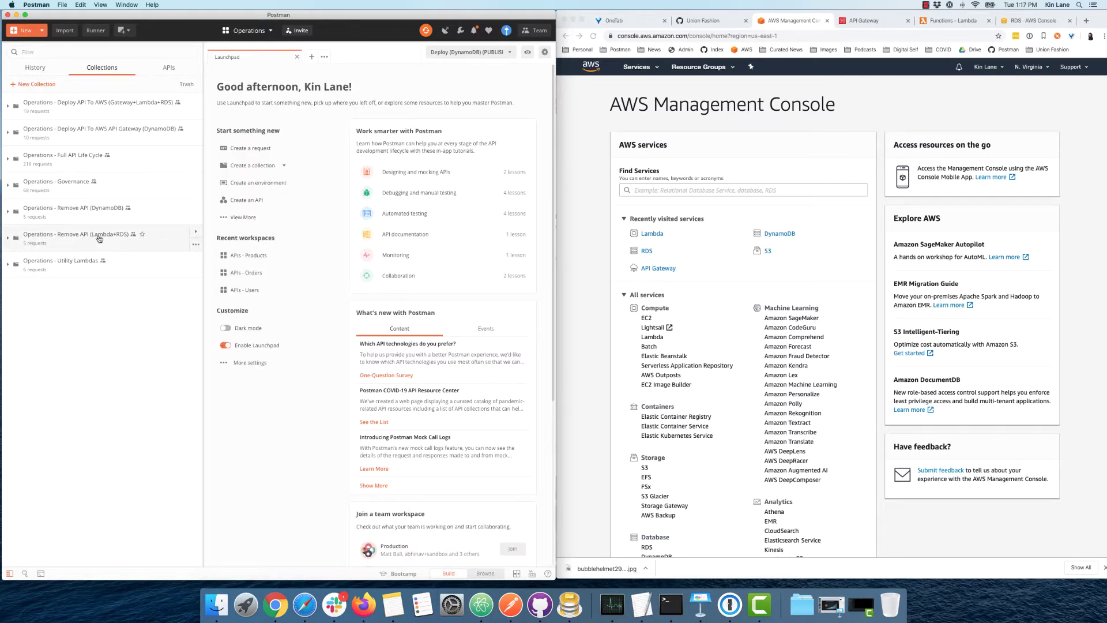
Share the "Operations - Remove API (Lambda+RDS)" collection with the APIs - Products workspace, save its roles and close the collection details.
click(195, 234)
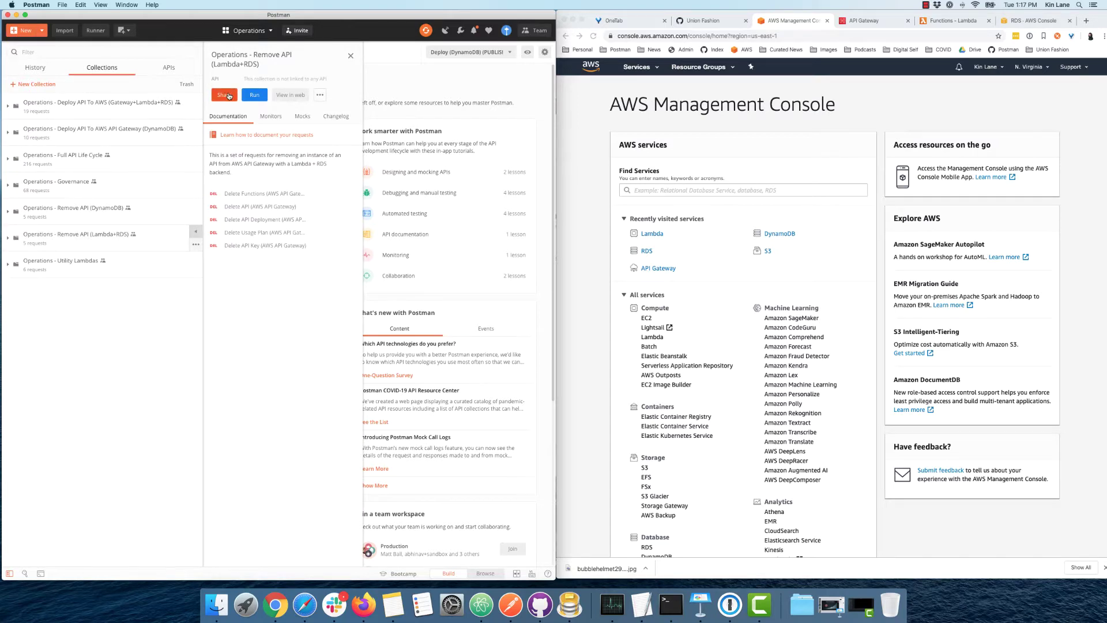
click(228, 96)
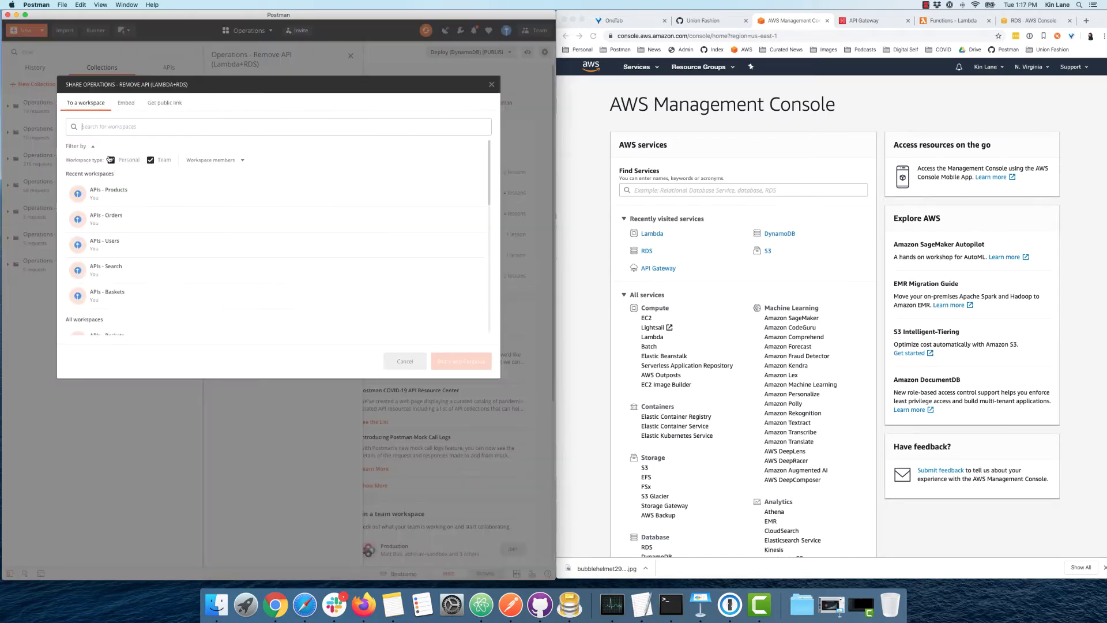
click(115, 195)
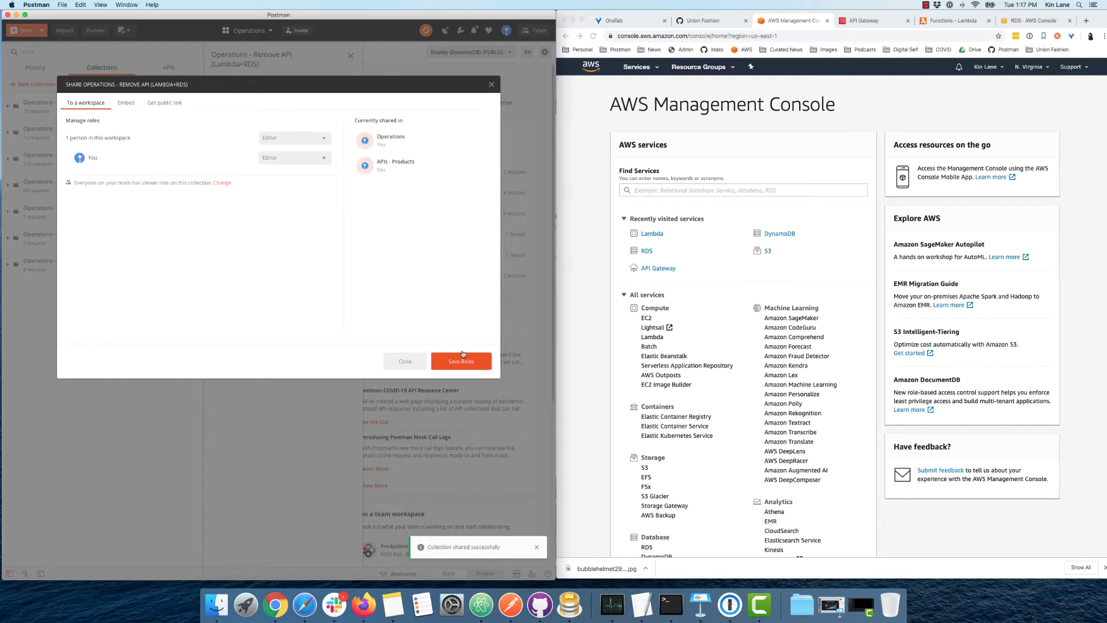
click(459, 358)
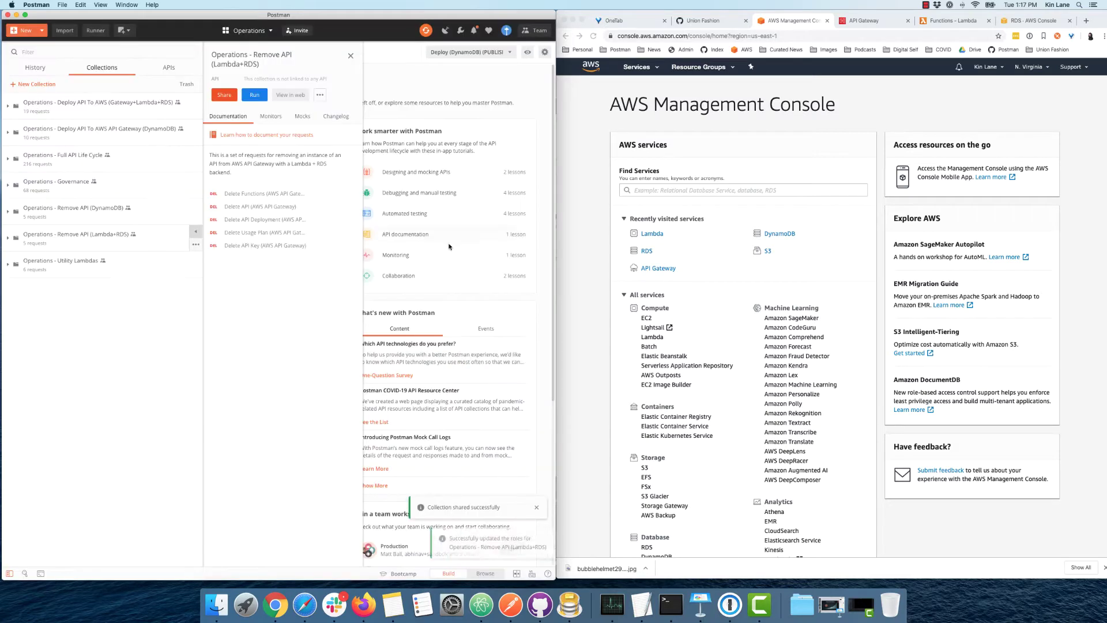
click(350, 56)
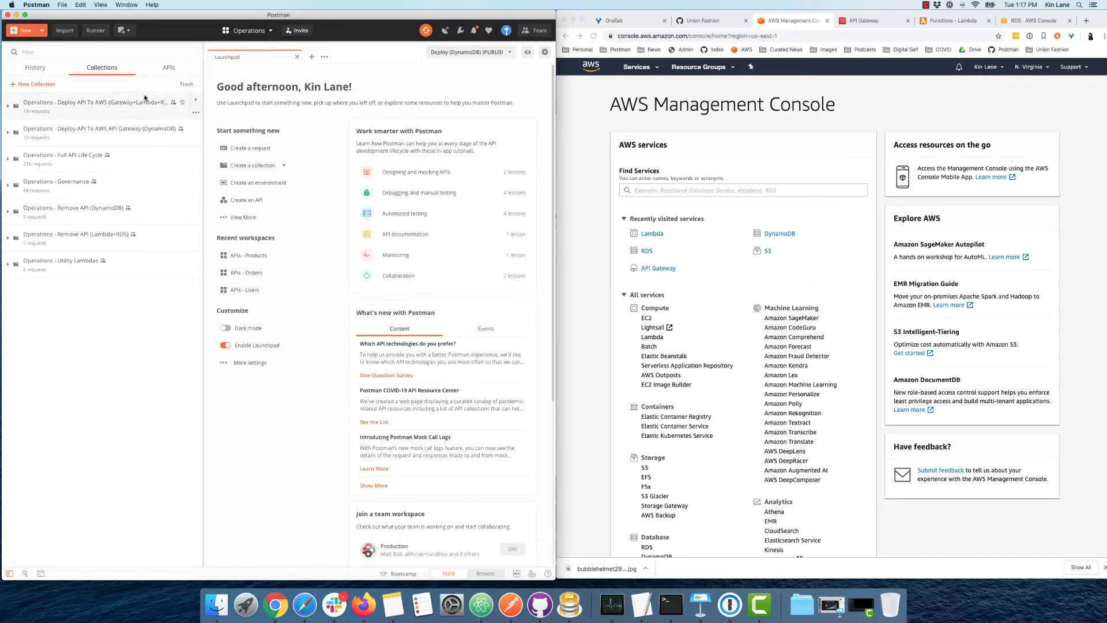
Go back to the APIs - Products workspace and expand the shared Deploy API To AWS (Gateway+Lambda+RDS) collection.
click(248, 32)
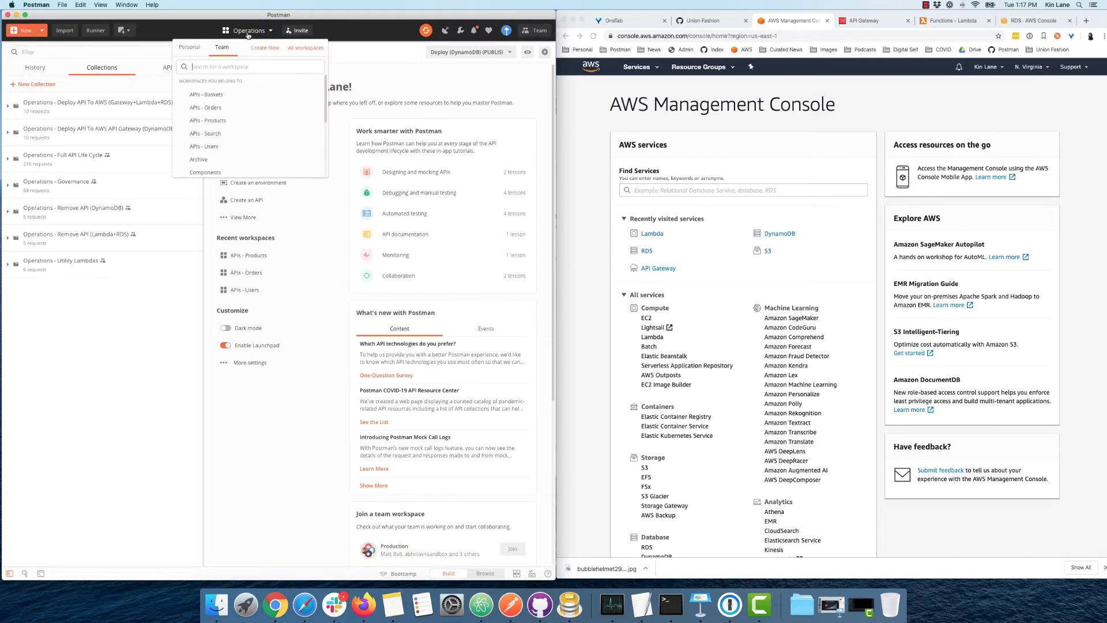
click(233, 120)
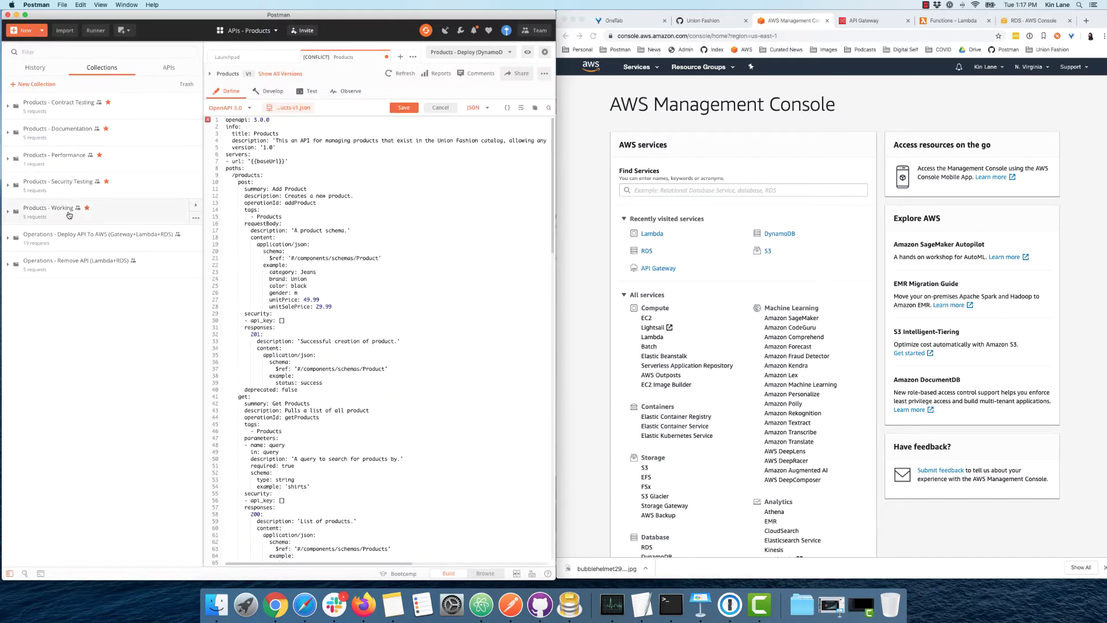
click(143, 244)
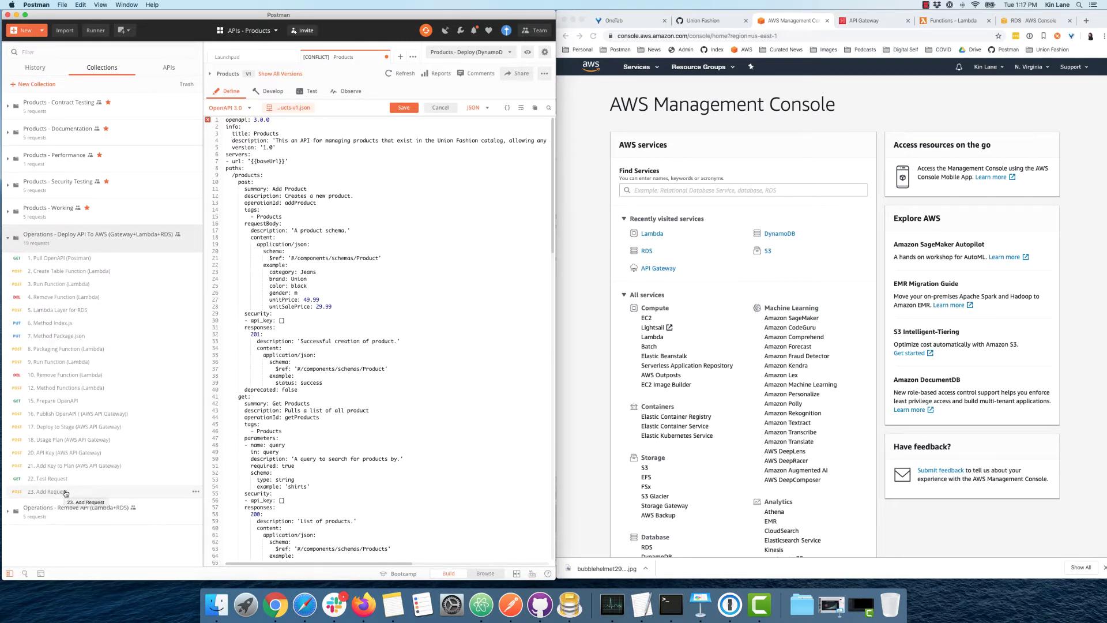
click(346, 217)
key(super+w)
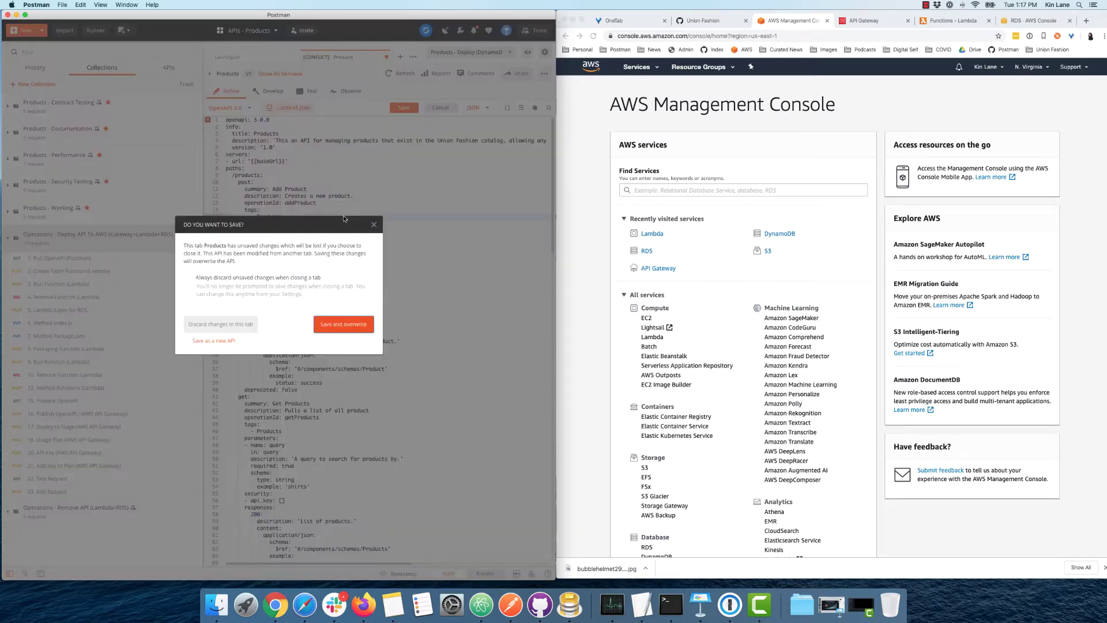
click(374, 226)
click(389, 222)
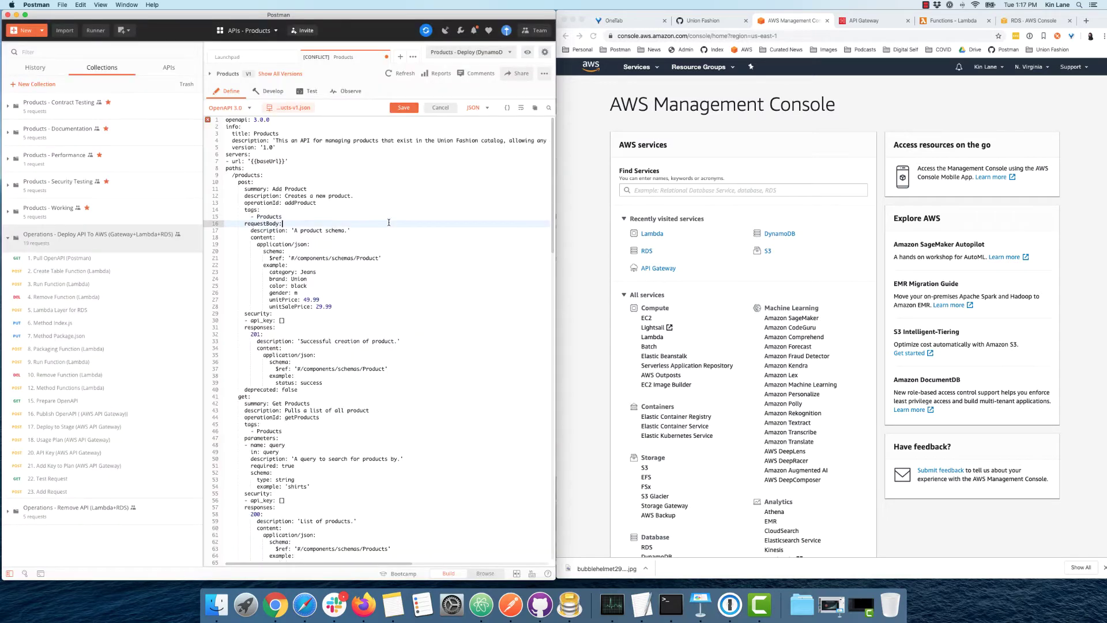
key(super+a)
key(BackSpace)
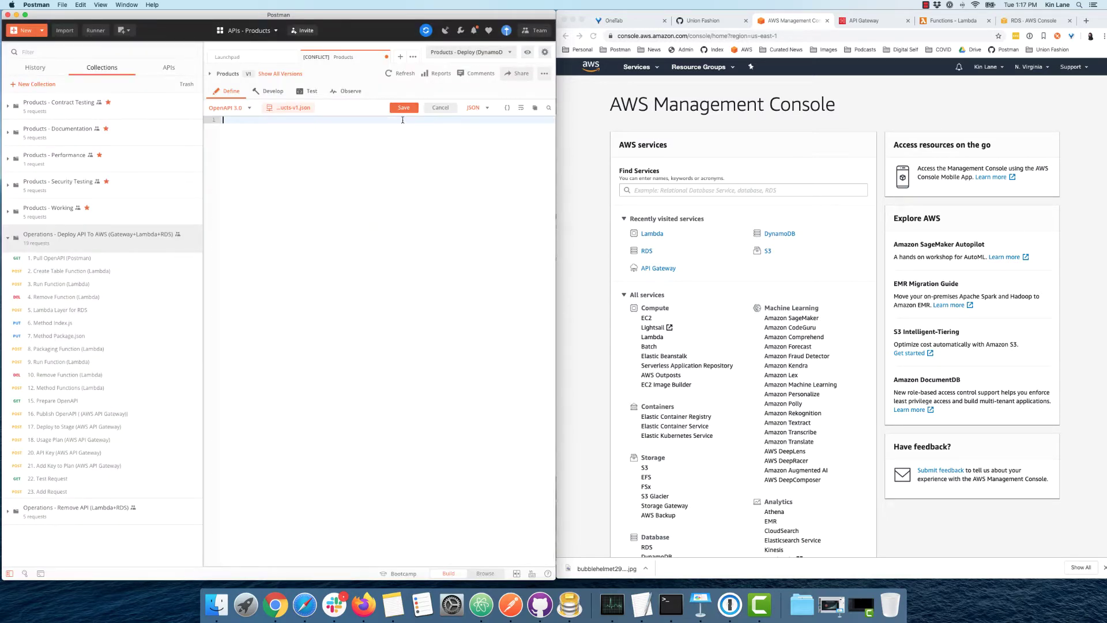
click(439, 110)
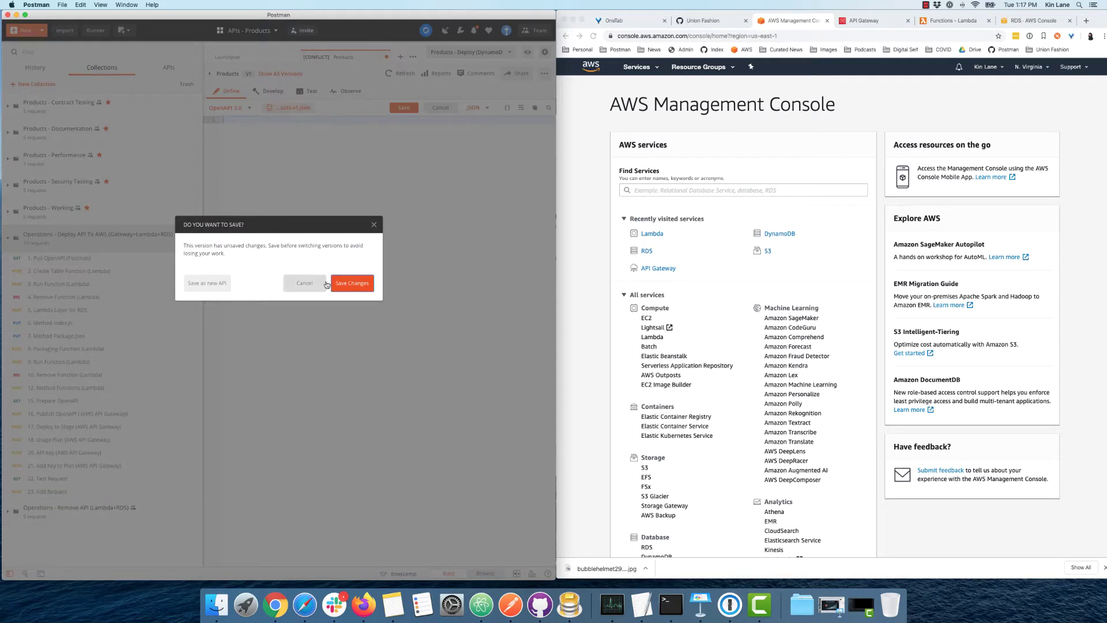
click(306, 283)
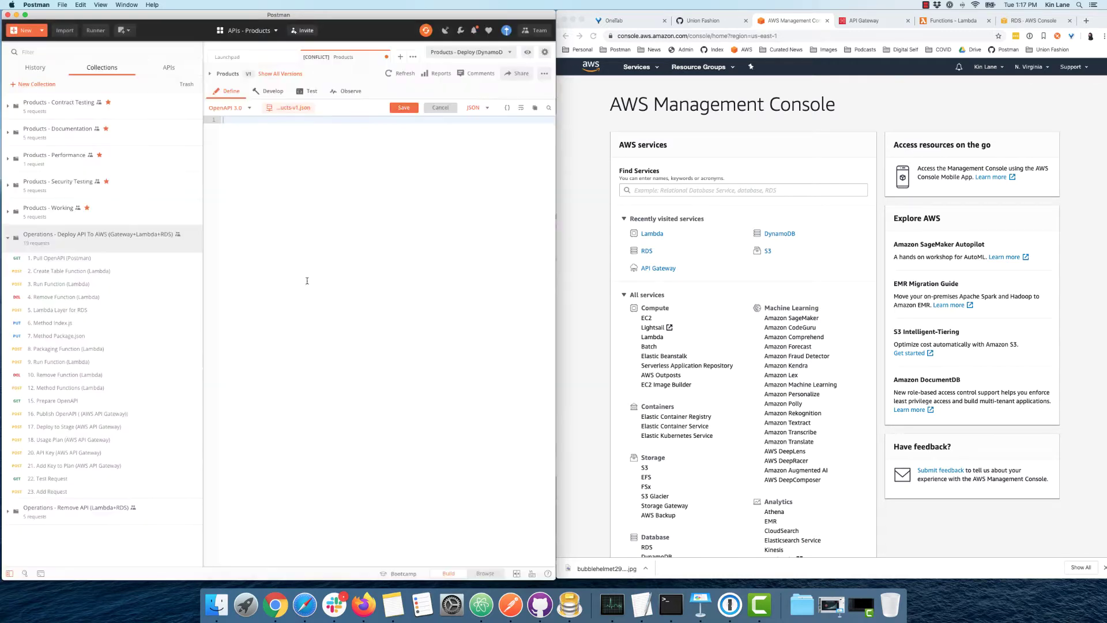
Close the conflicting Products API tab, discarding its unsaved changes.
click(384, 58)
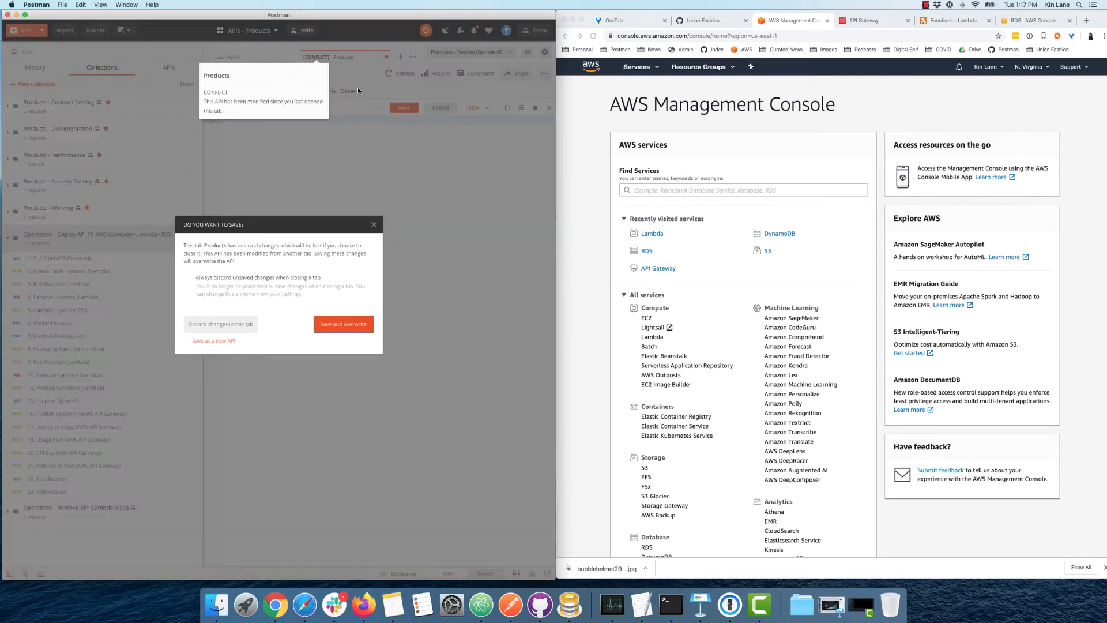
click(348, 325)
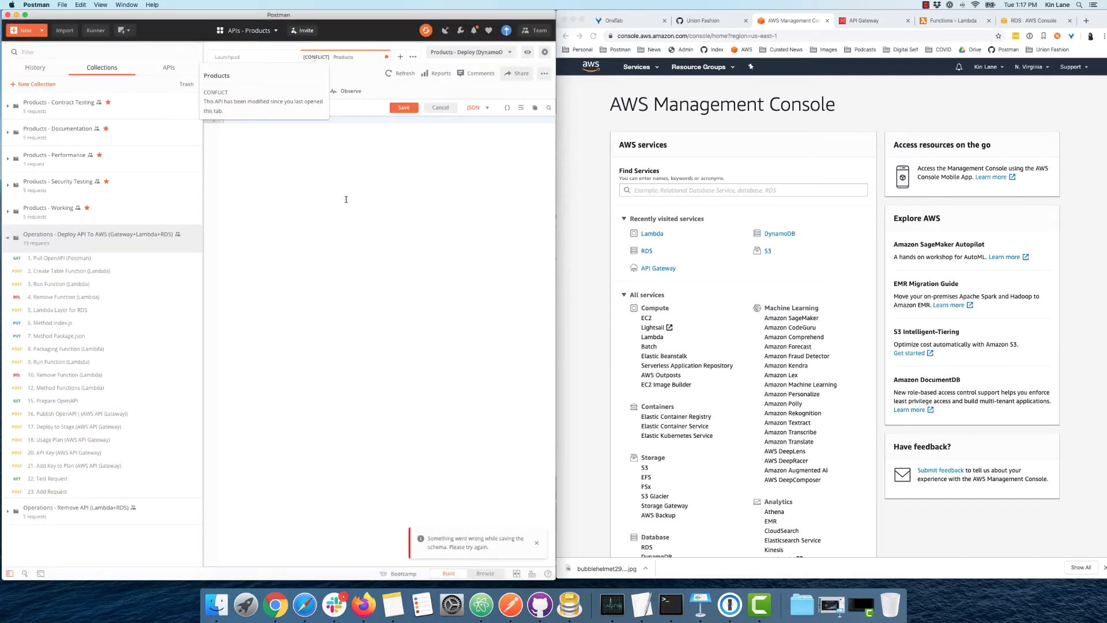
key(super+w)
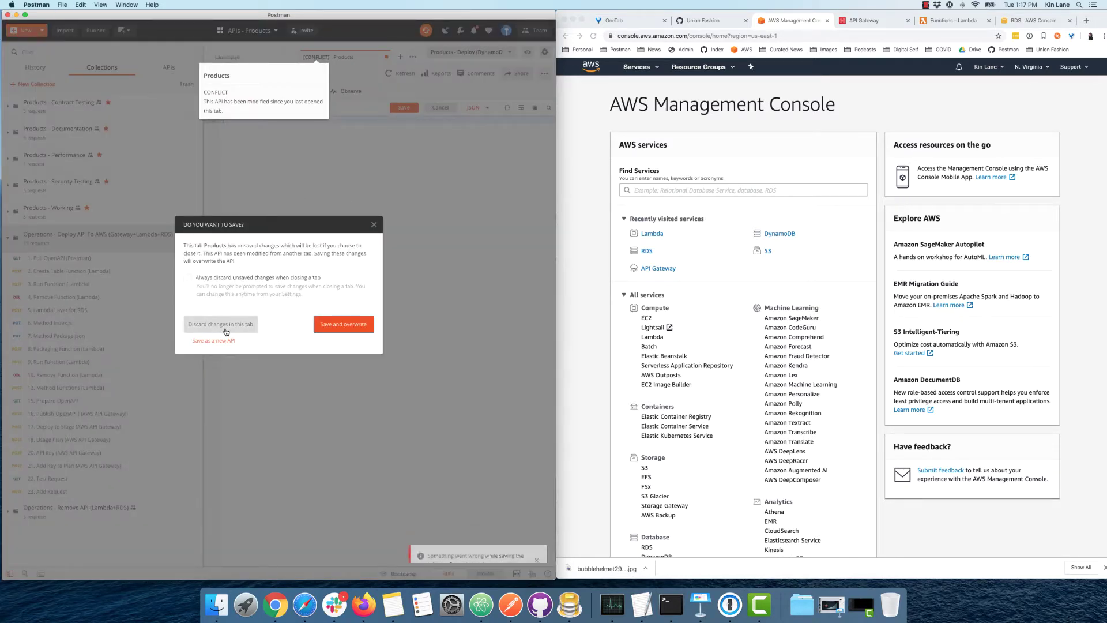
click(225, 325)
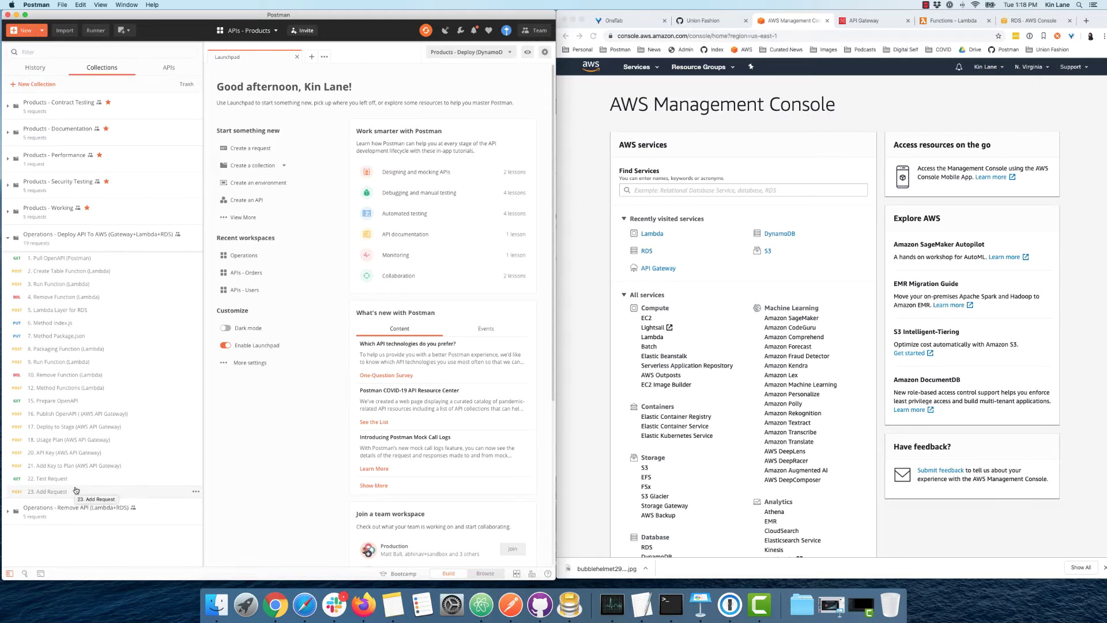
click(96, 31)
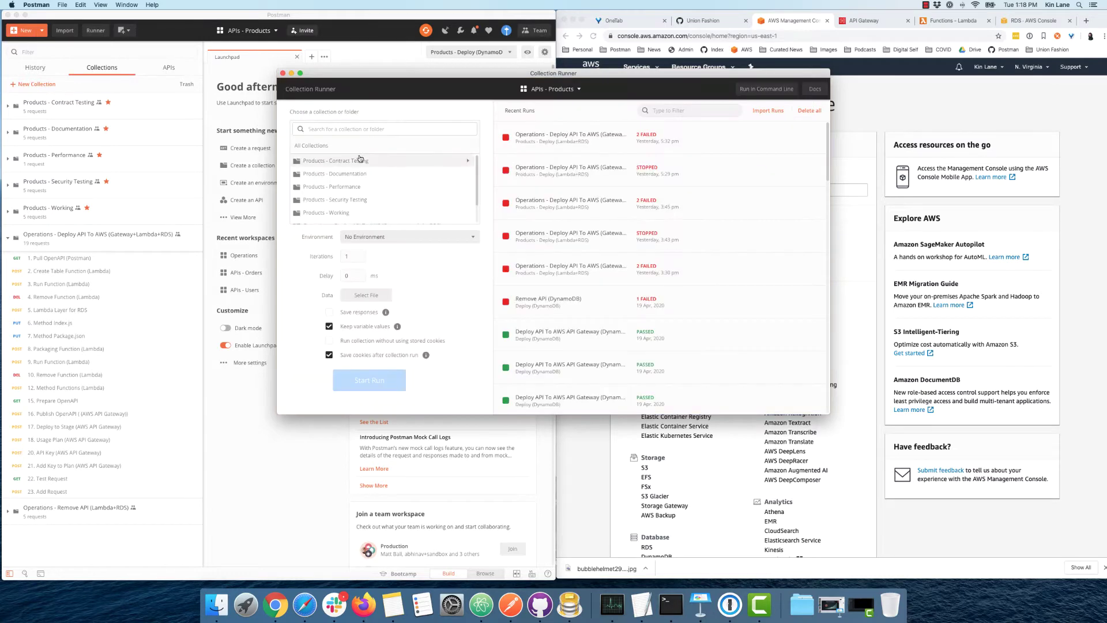
scroll(356, 196, down, 1)
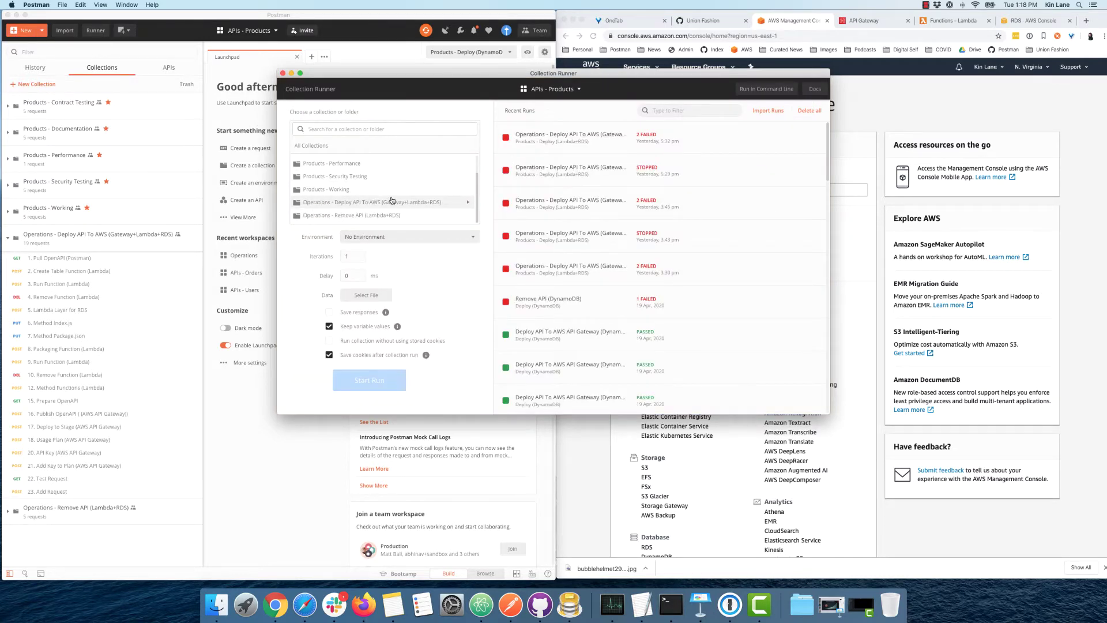
click(379, 203)
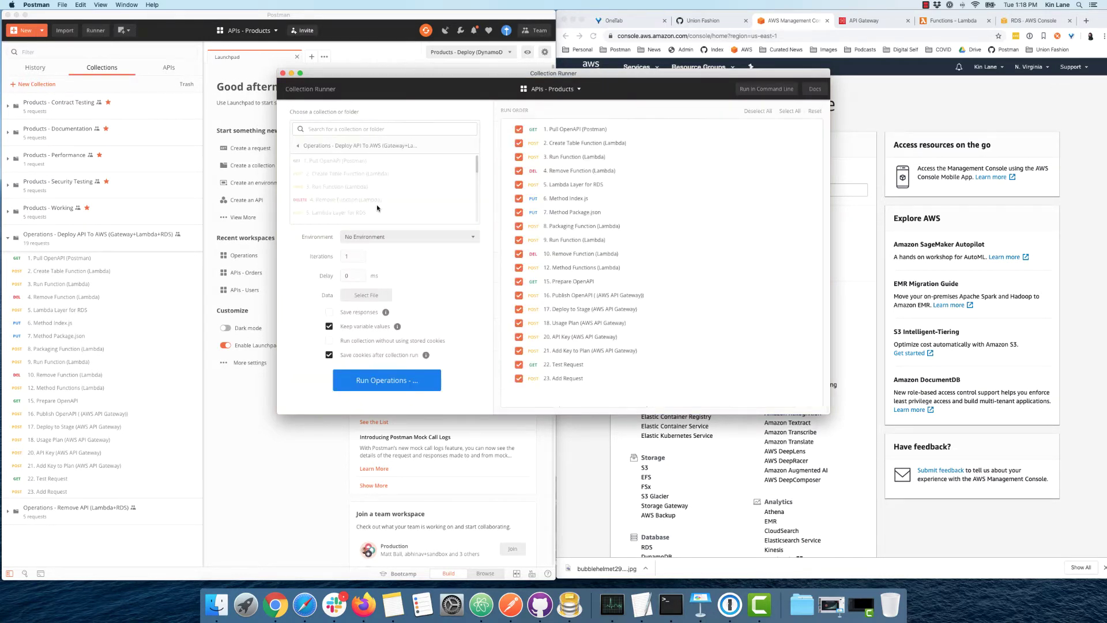
click(380, 239)
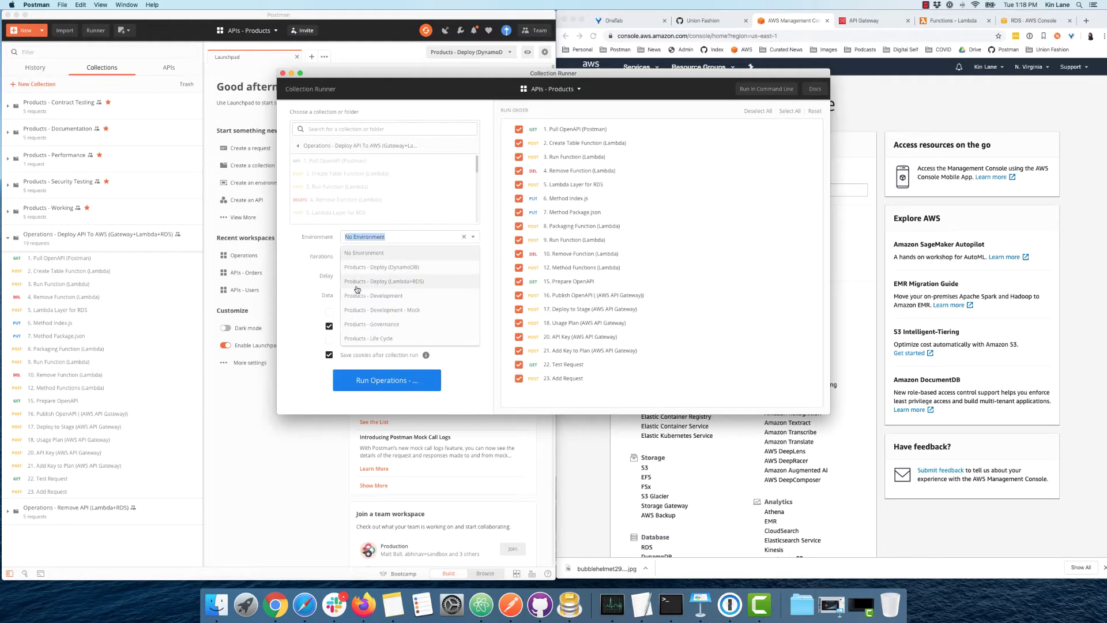
click(390, 283)
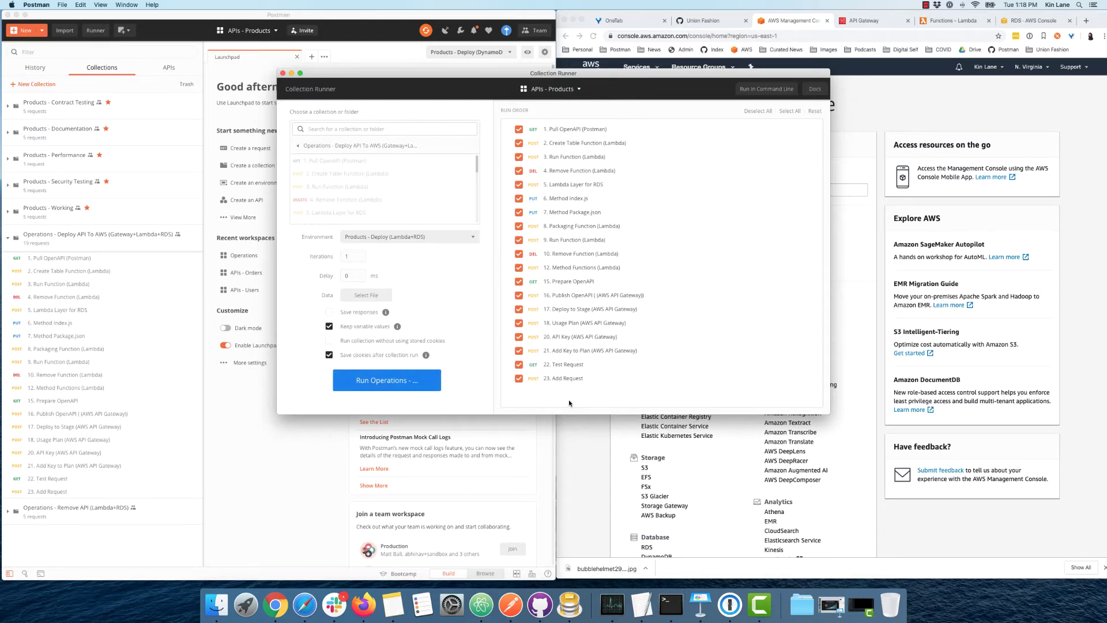
click(283, 73)
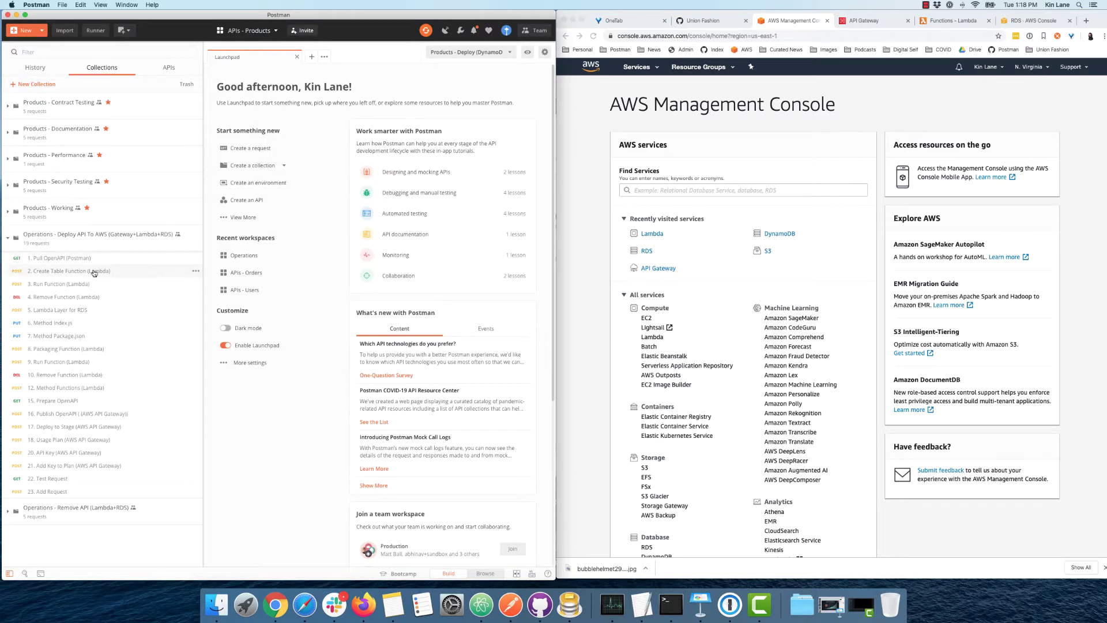
Open the "1. Pull OpenAPI (Postman)" request from the deploy collection, as well as the Products API definition.
click(71, 258)
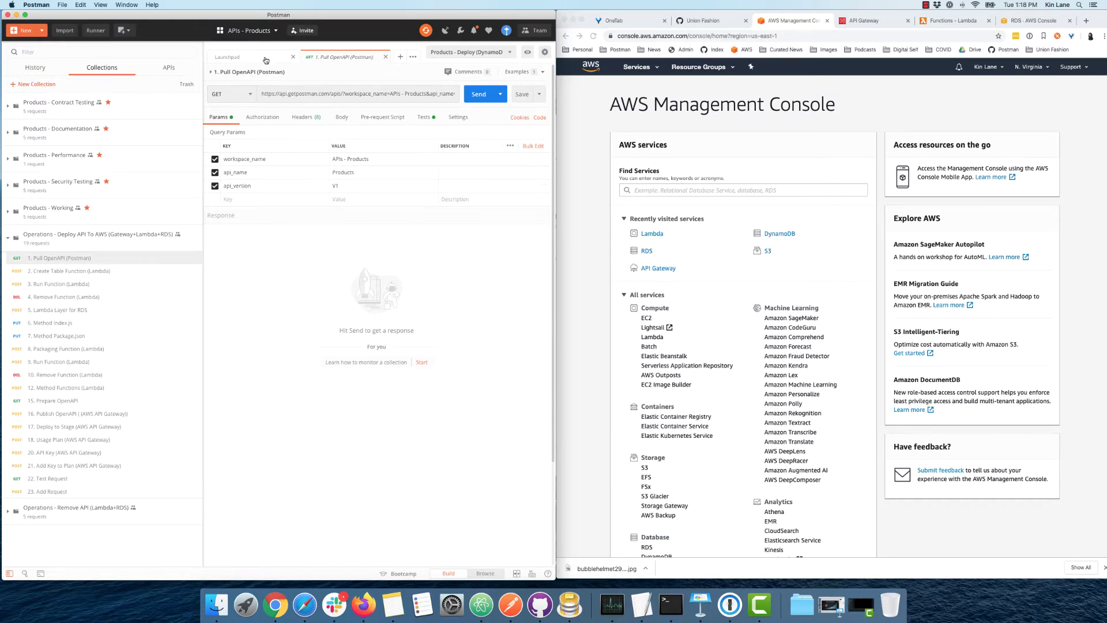
click(264, 58)
click(169, 68)
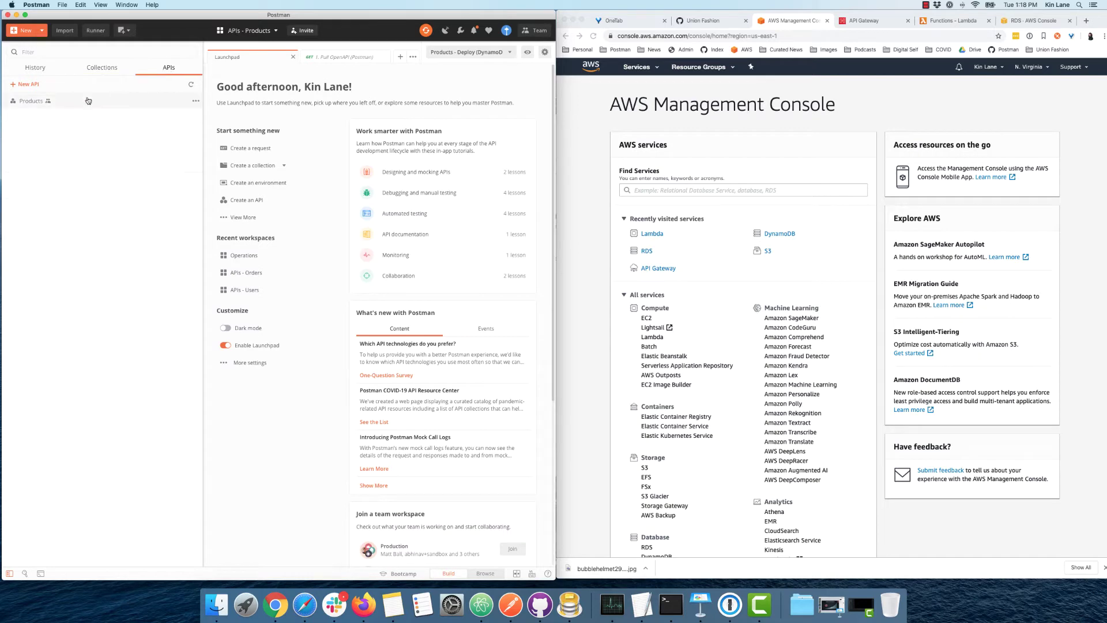
click(51, 102)
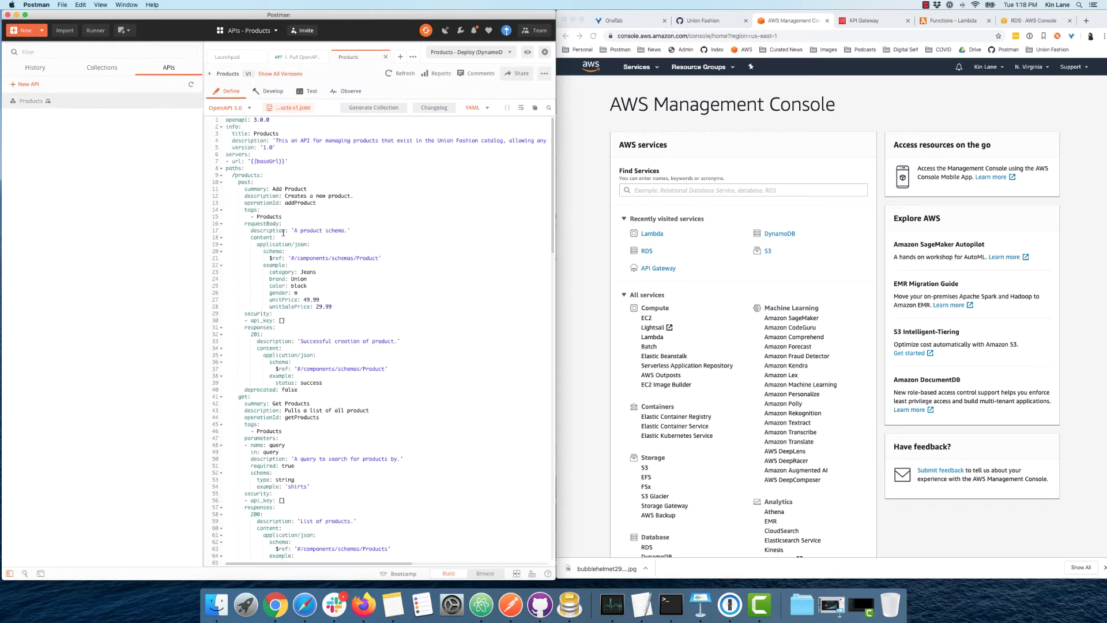
Return to the Pull OpenAPI request, change the environment to Products - Deploy (Lambda+RDS) and review its variables.
click(299, 57)
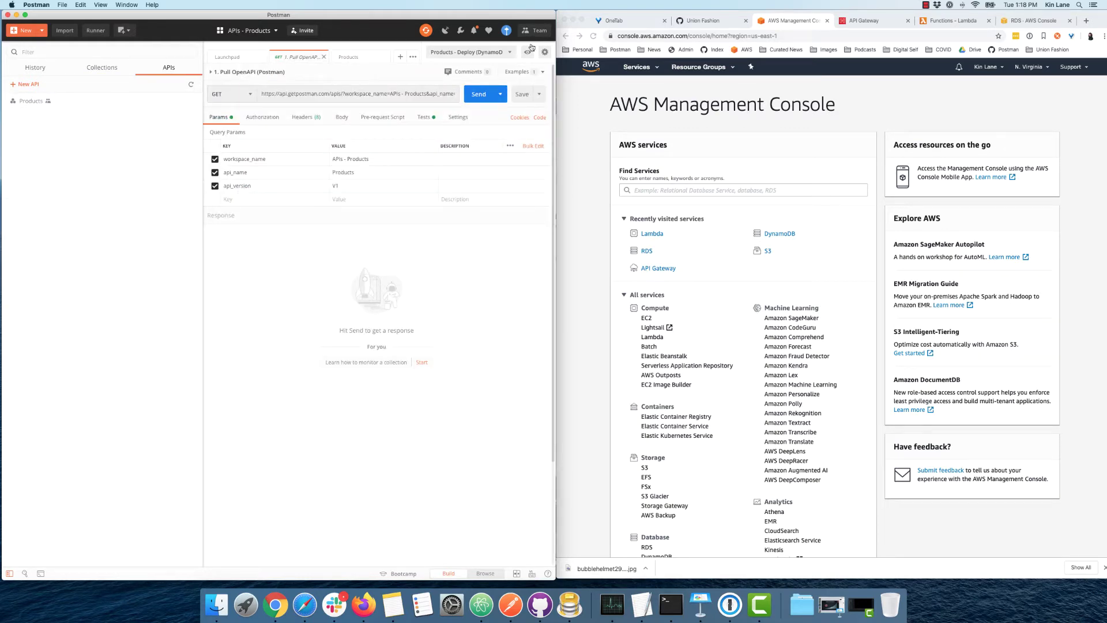
click(510, 54)
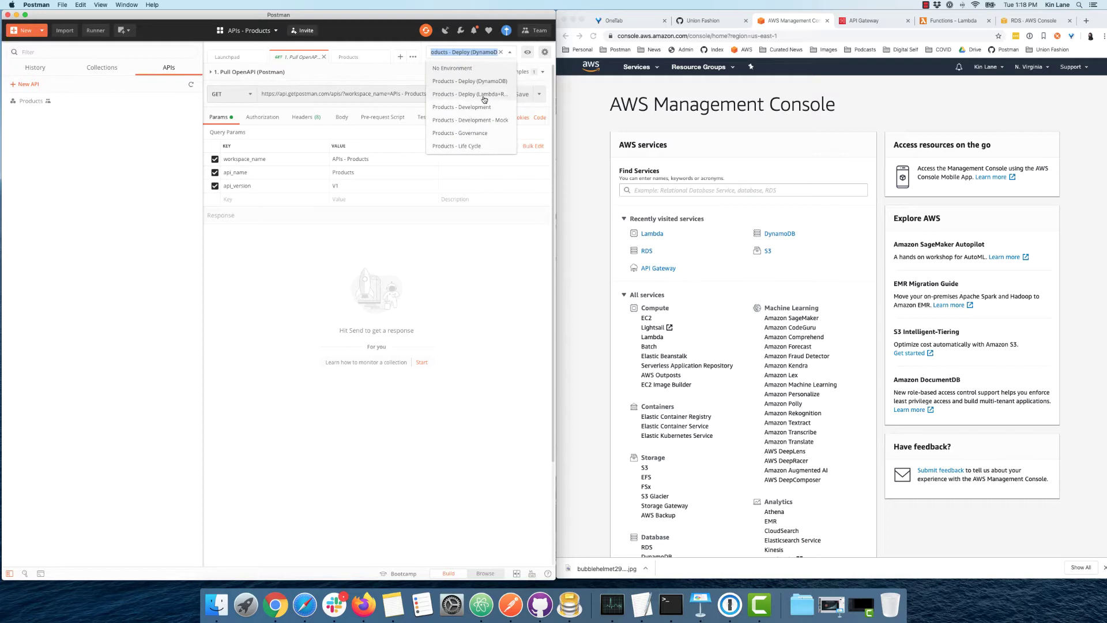
click(485, 95)
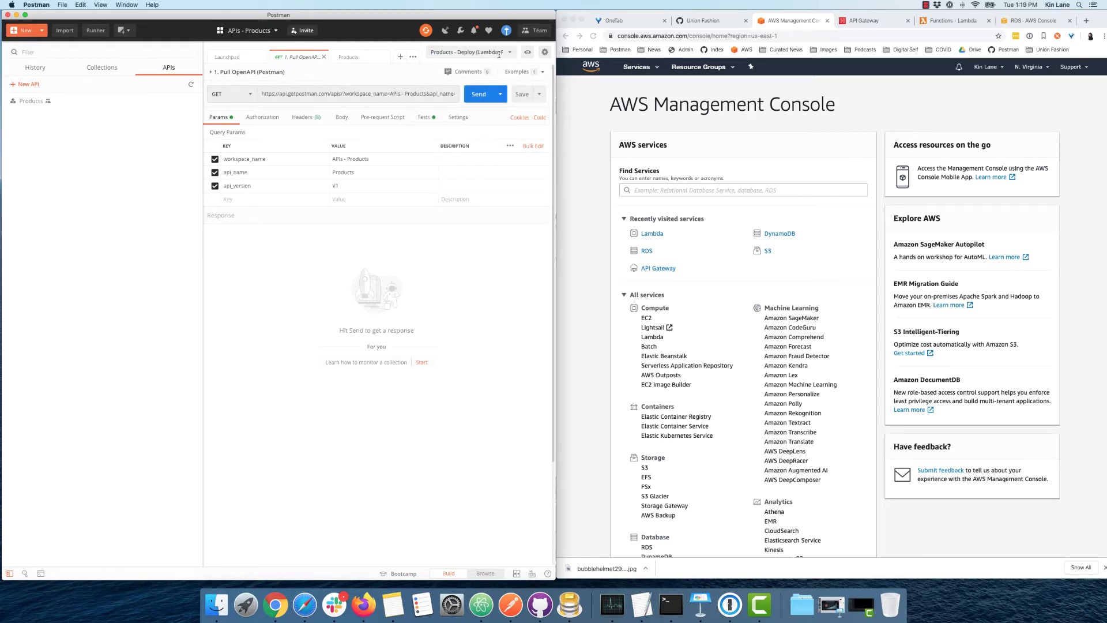
click(527, 53)
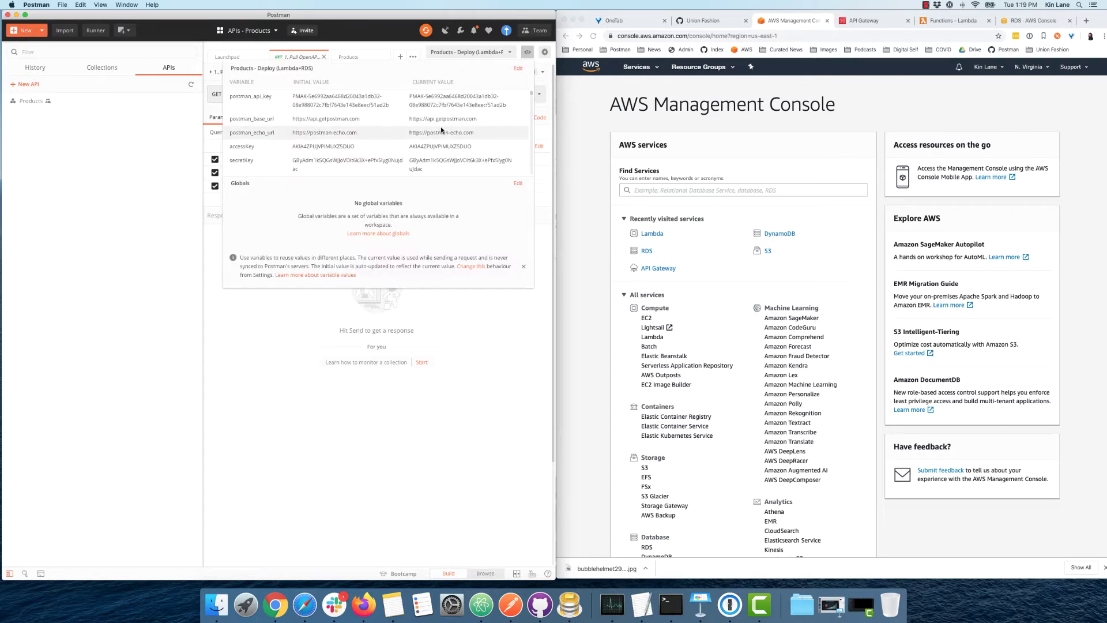
scroll(442, 130, down, 5)
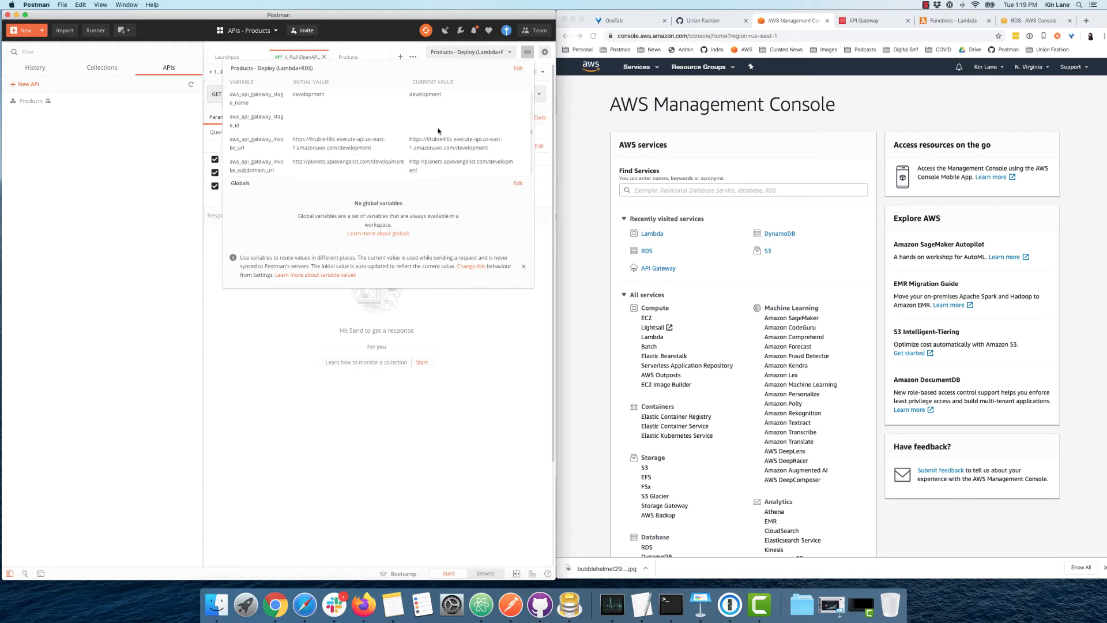
click(462, 355)
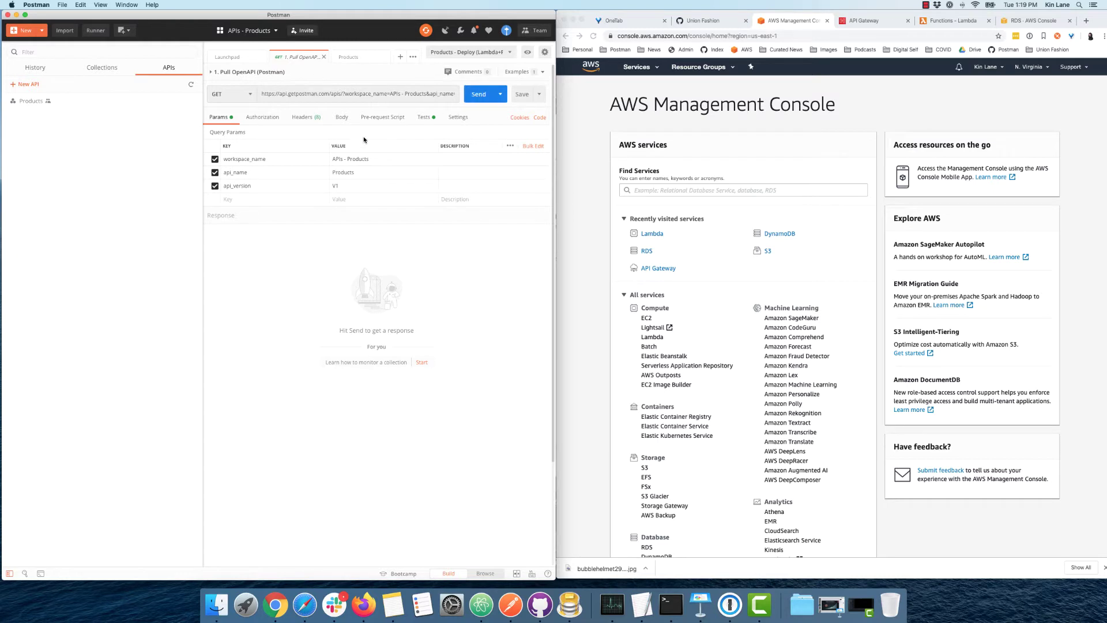
Show the collections list again, send the Pull OpenAPI request and examine its visualized response.
click(103, 68)
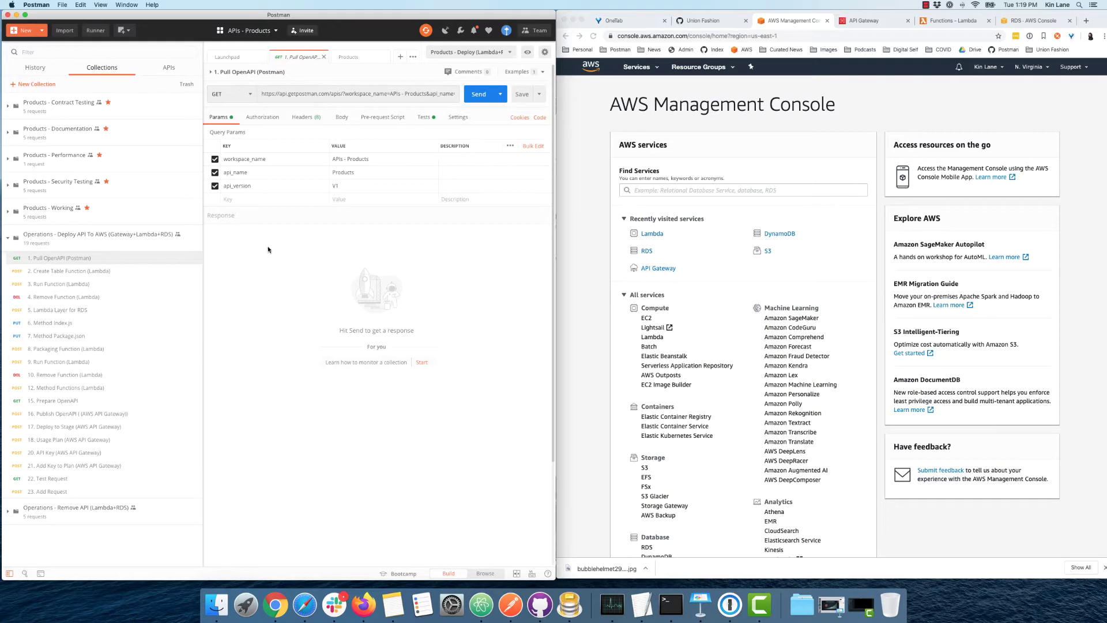
click(475, 99)
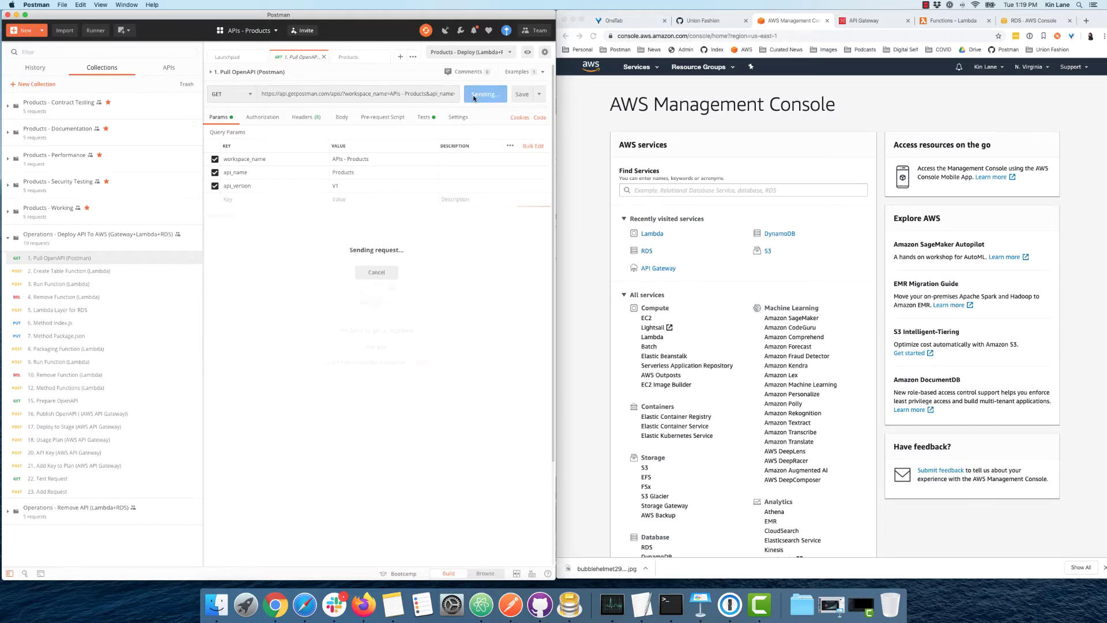
click(306, 235)
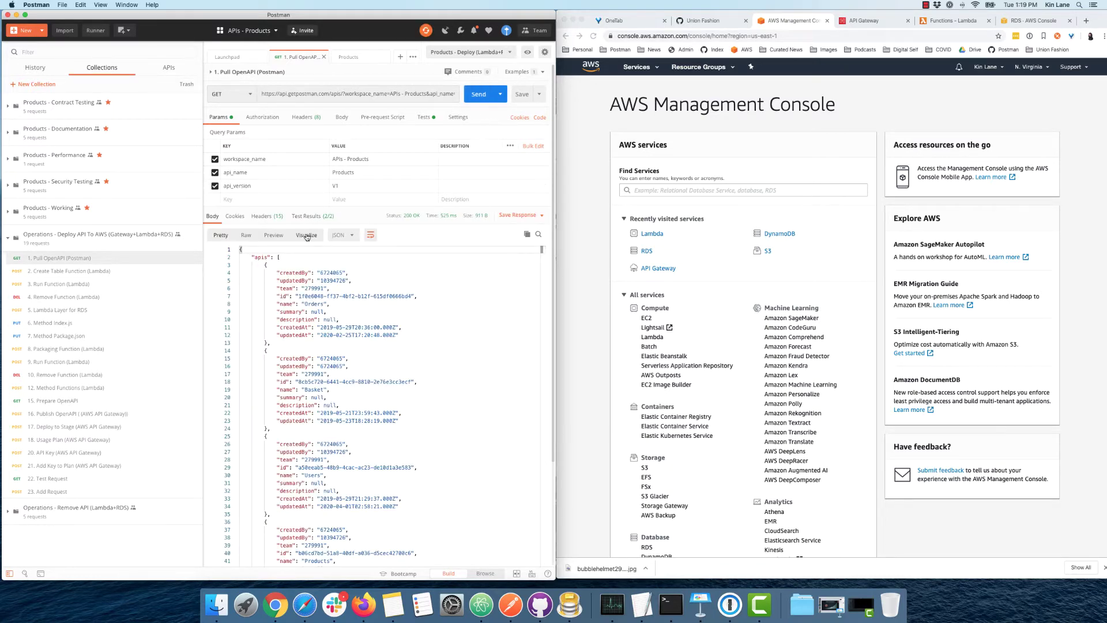
scroll(281, 374, down, 5)
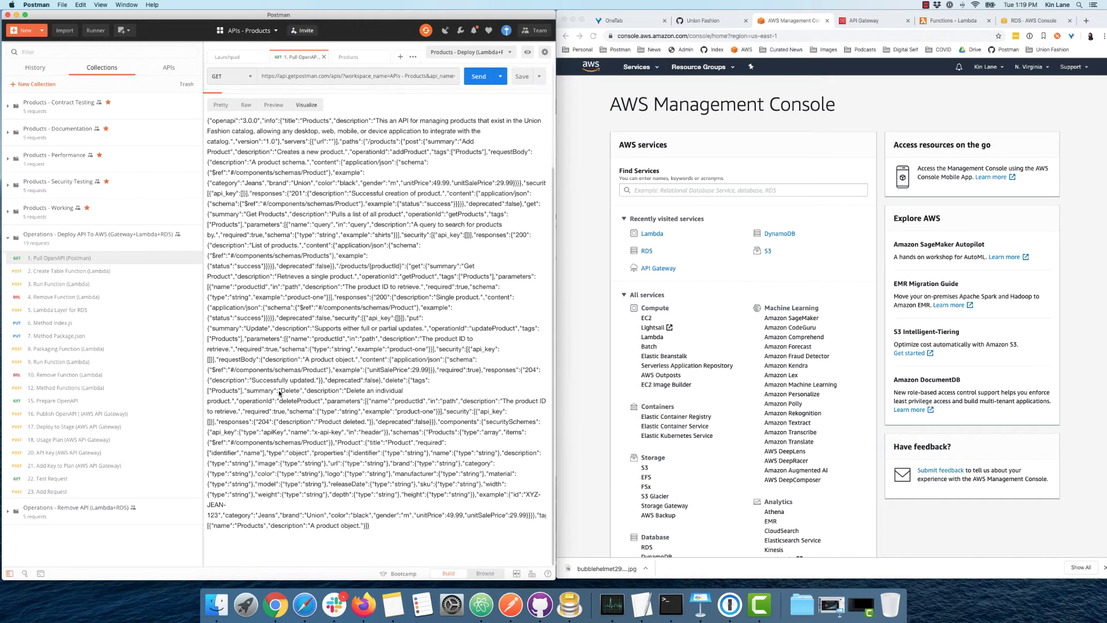
scroll(280, 394, up, 5)
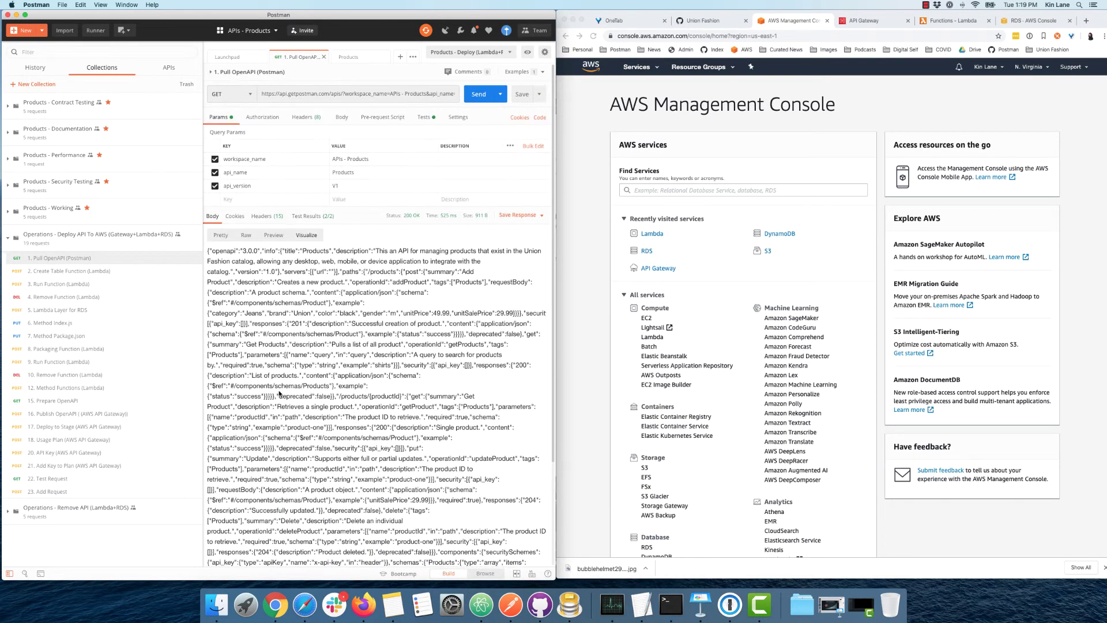
Create the temporary table-creation function with request "2. Create Table Function (Lambda)" and invoke it with "3. Run Function (Lambda)".
click(81, 272)
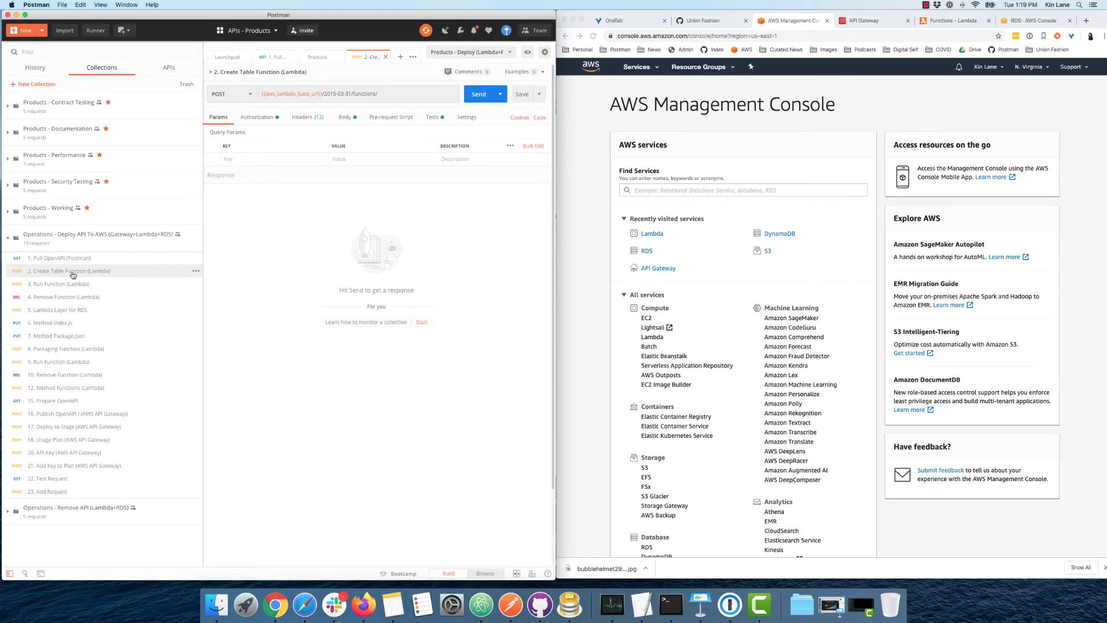
click(474, 96)
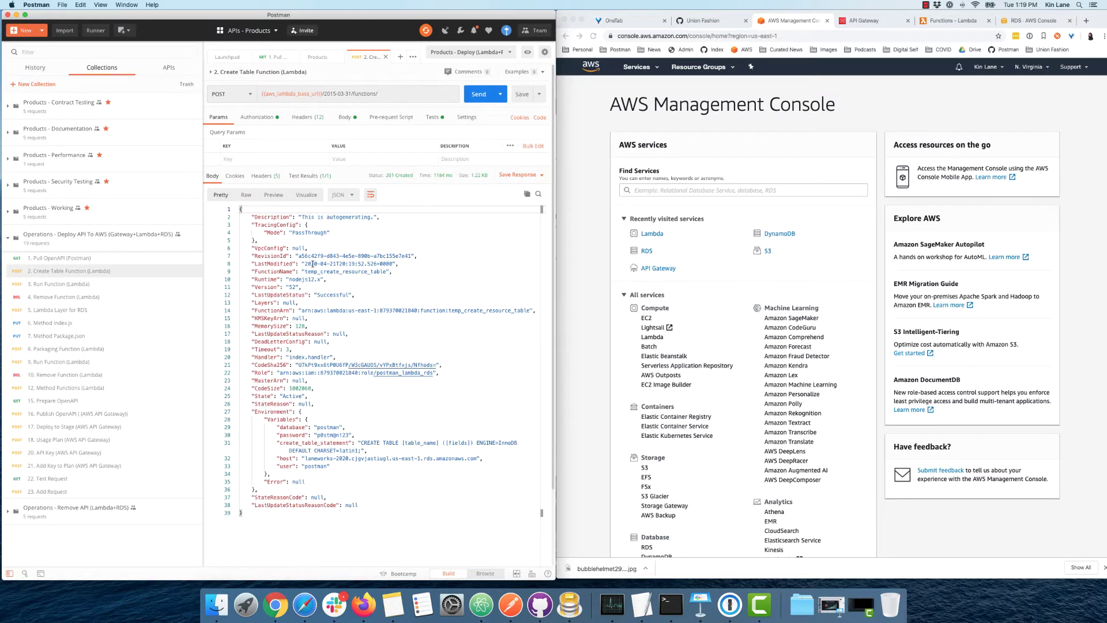
click(87, 283)
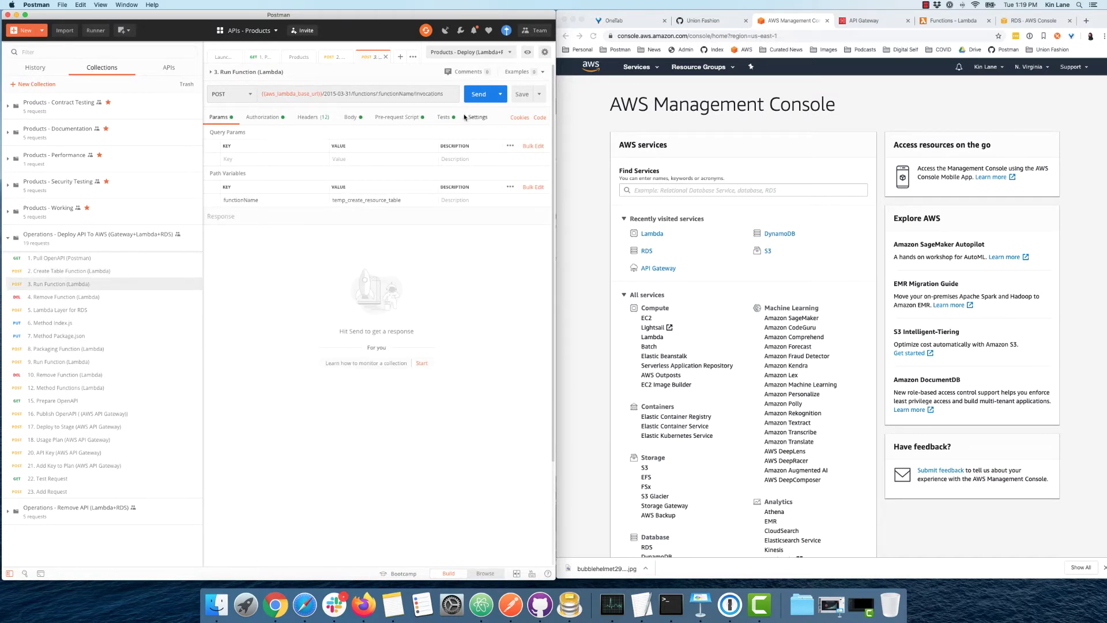
click(478, 94)
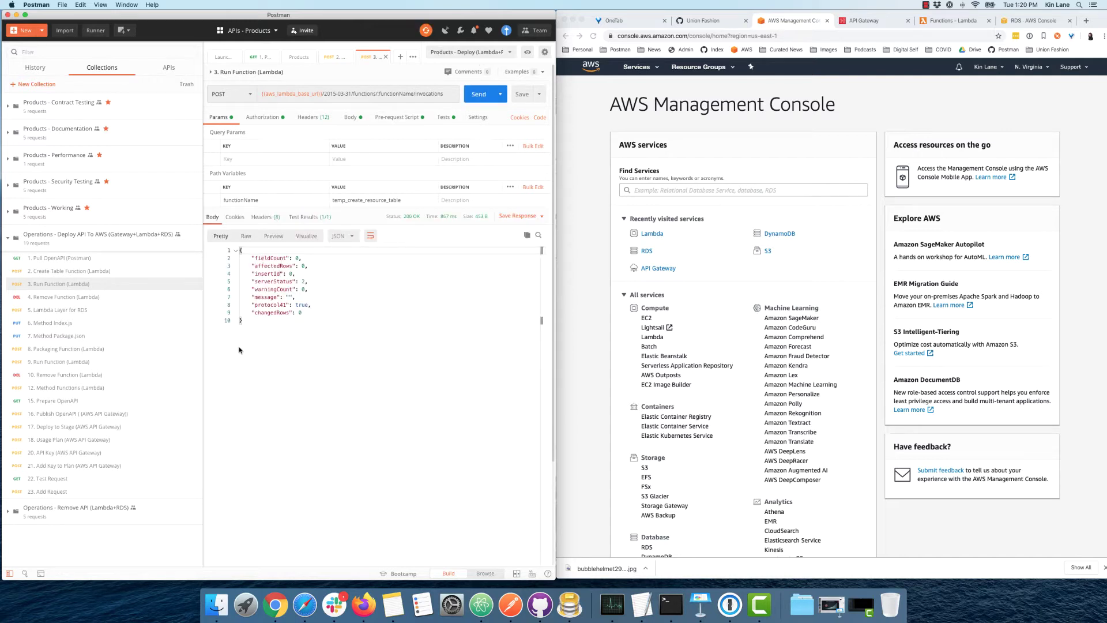
Delete the temporary function with request "4. Remove Function (Lambda)" and publish the MySQL layer with "5. Lambda Layer for RDS".
click(91, 302)
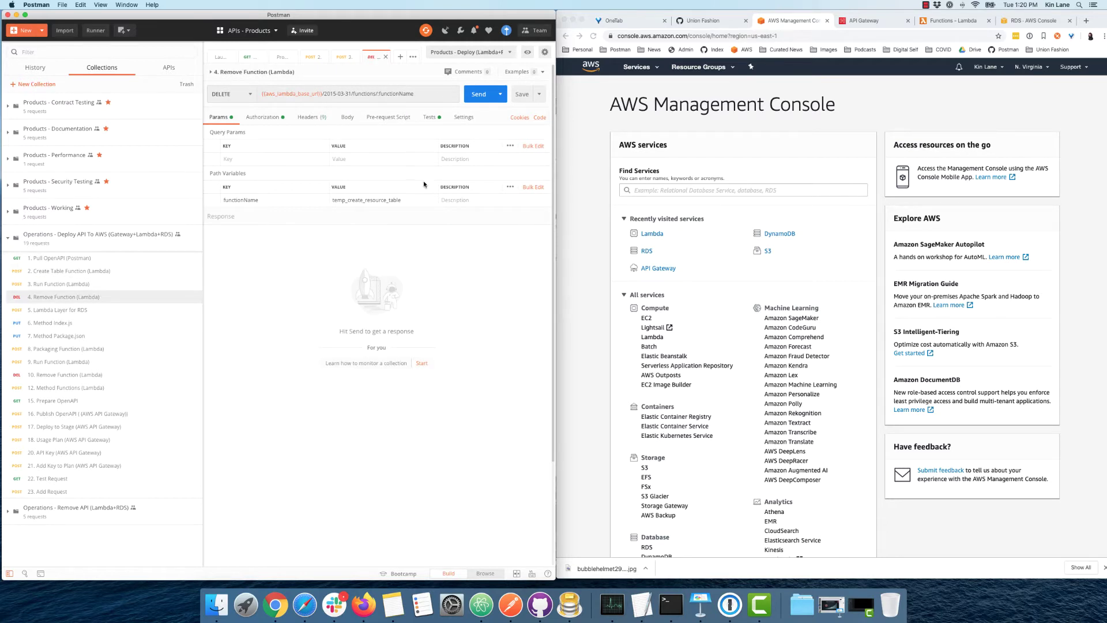
click(476, 95)
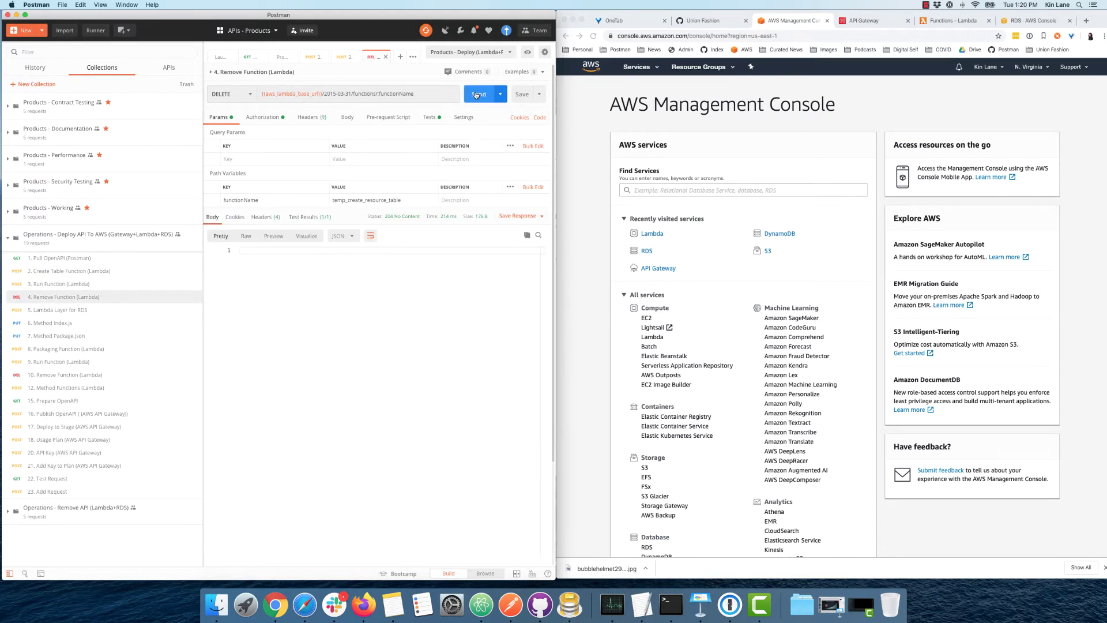
click(66, 311)
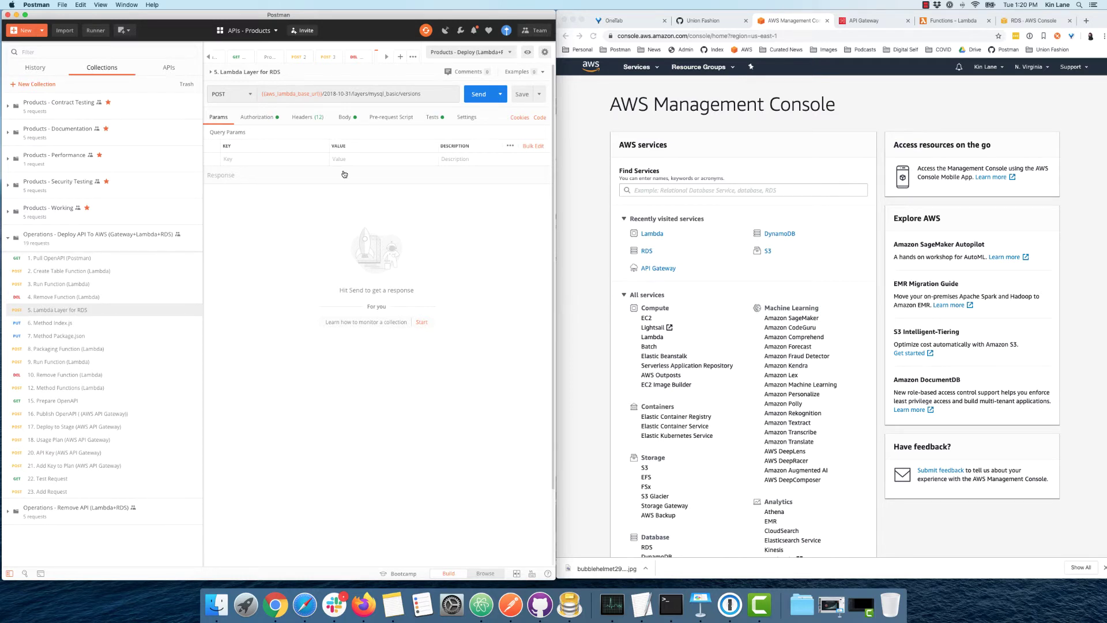
click(476, 98)
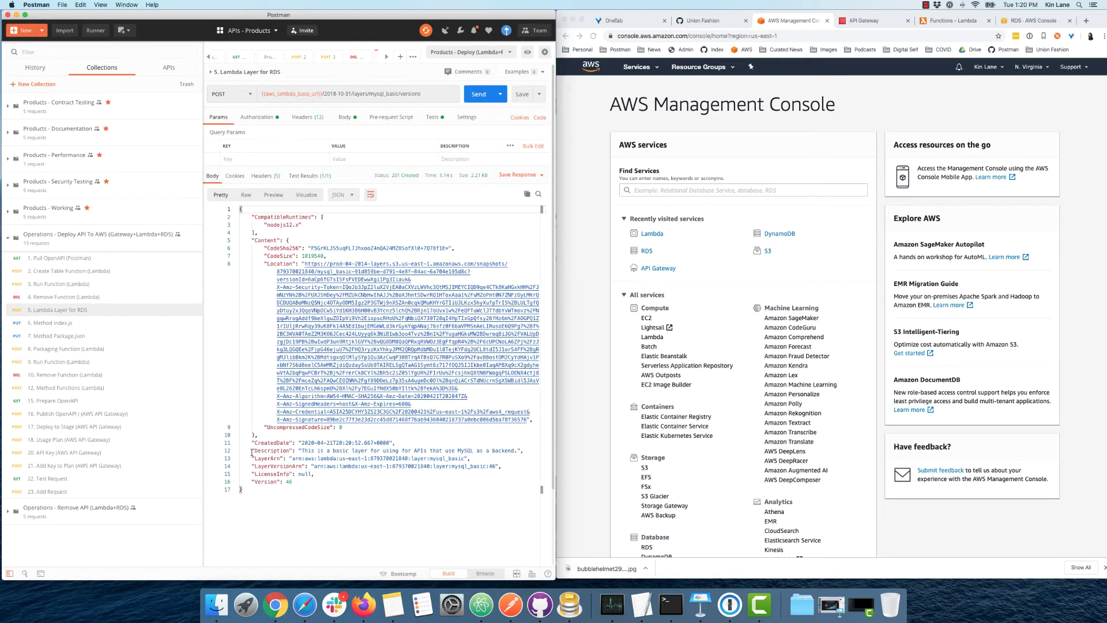
Open request "6. Method Index.js" and send it five times to upload the method index files to S3.
click(94, 323)
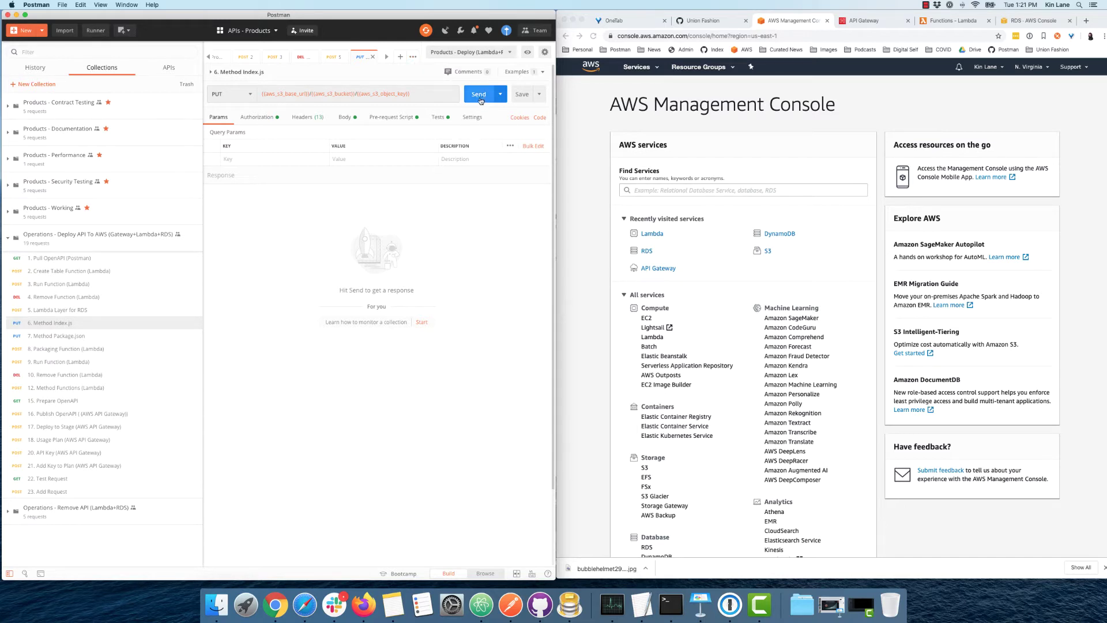
click(477, 96)
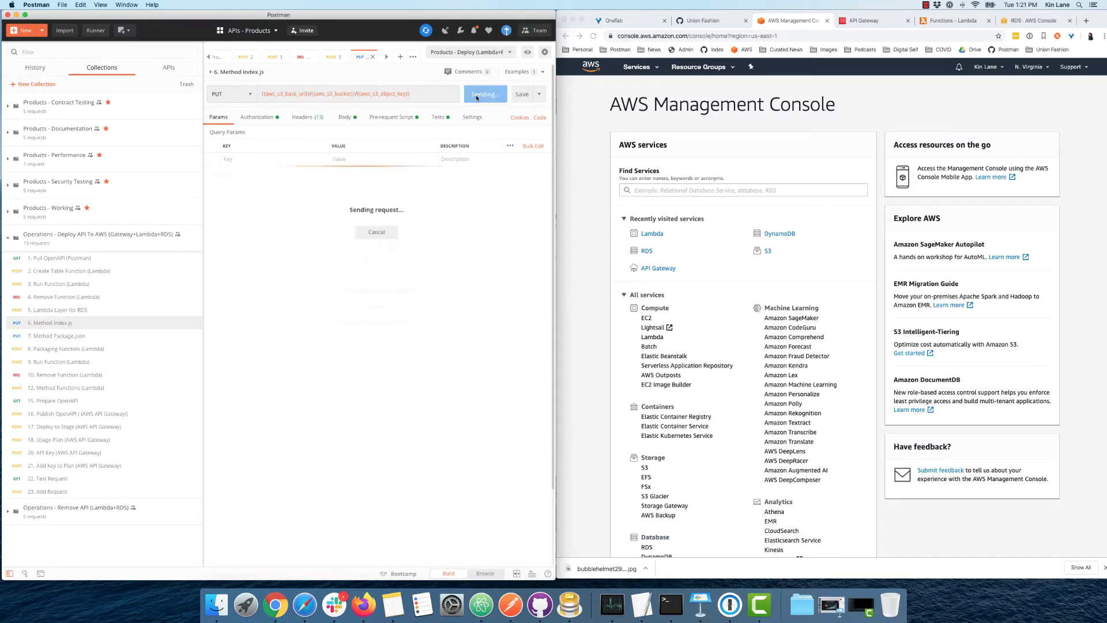
click(477, 96)
click(477, 96)
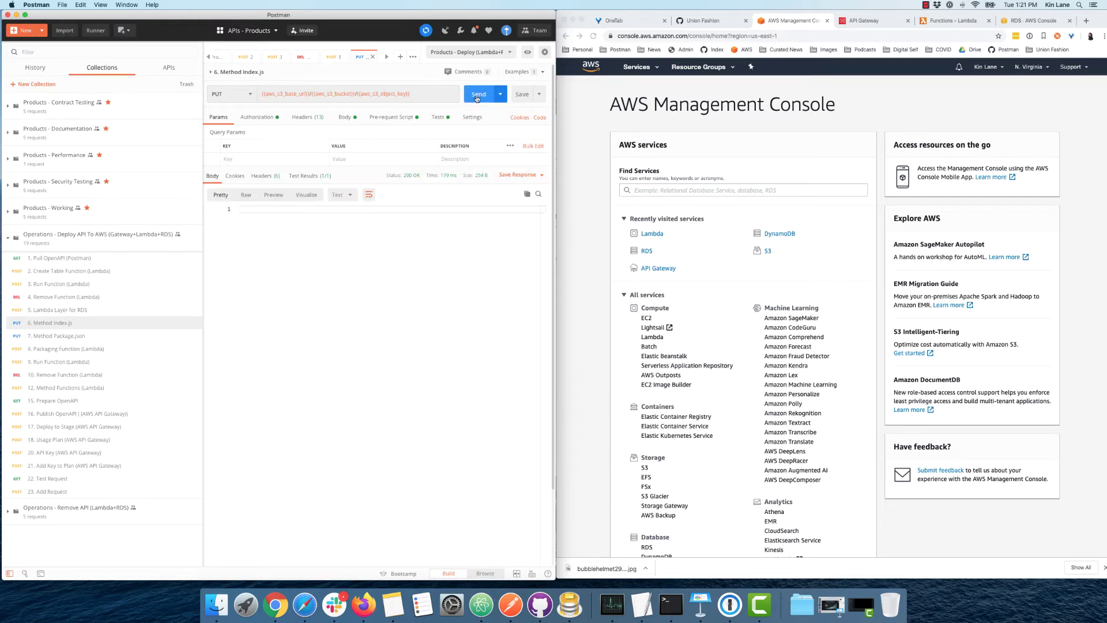
click(477, 97)
click(477, 97)
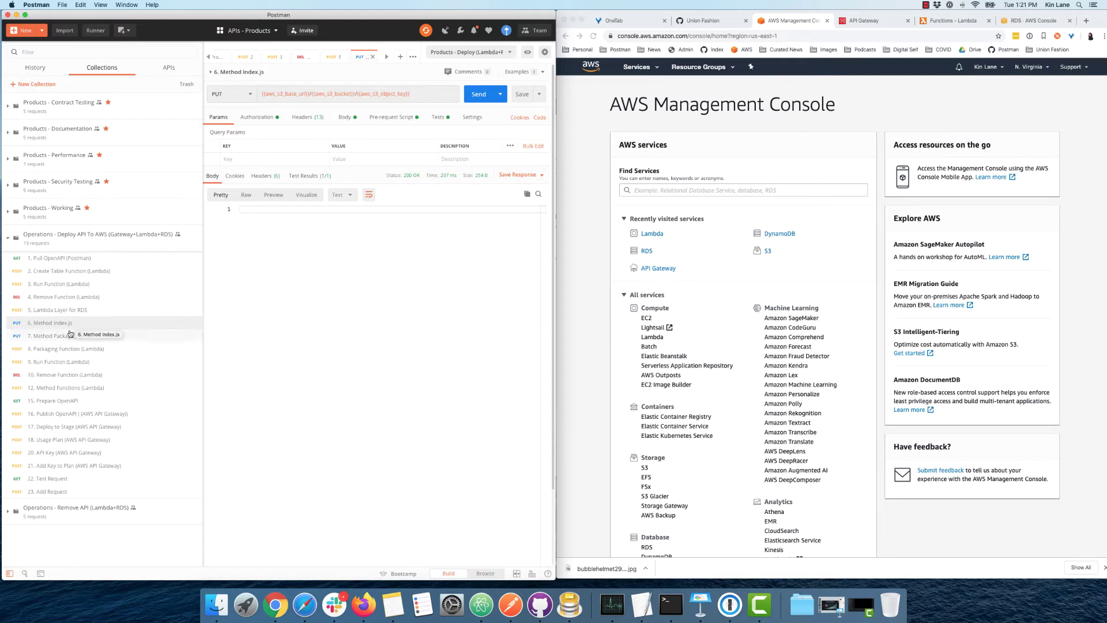
Open request "7. Method Package.json" and send it five times to upload the method package files to S3.
click(69, 336)
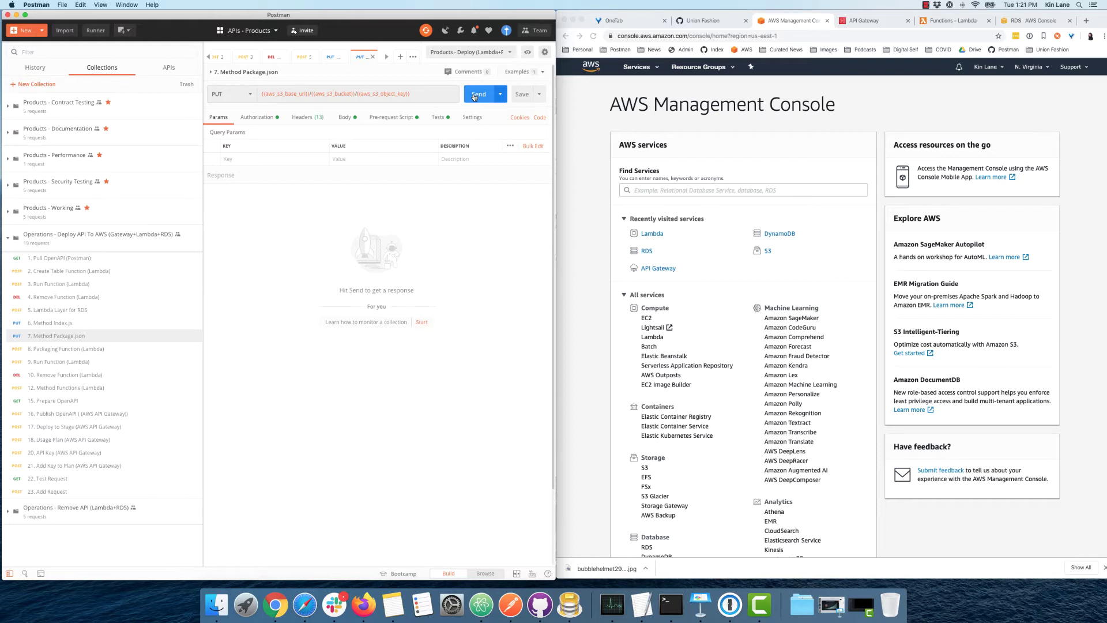
click(475, 96)
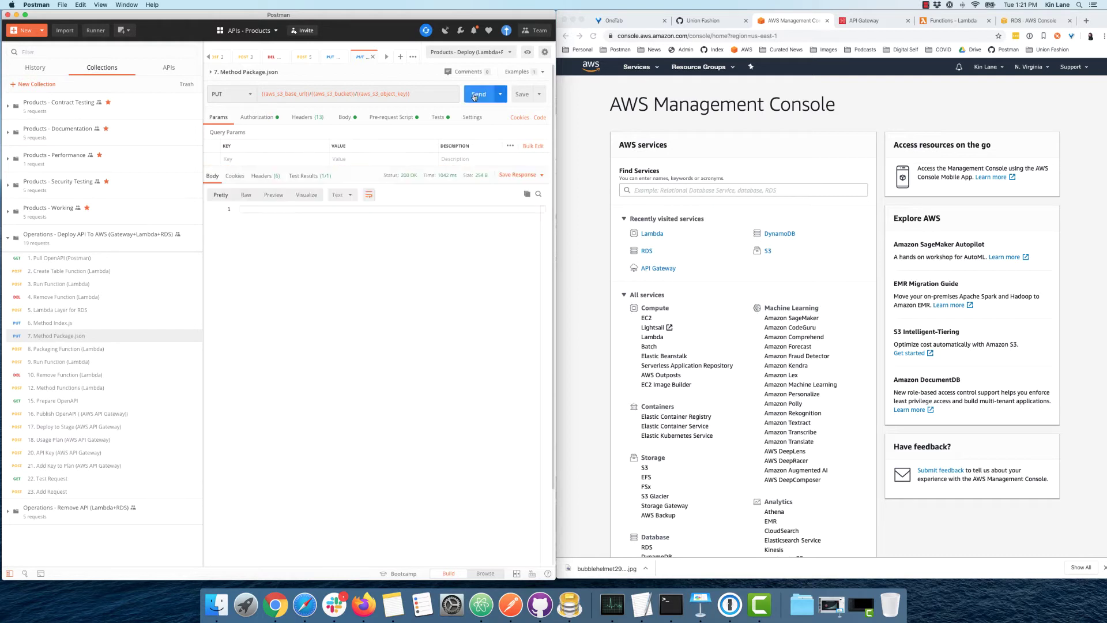
click(475, 96)
click(475, 96)
click(475, 95)
click(475, 96)
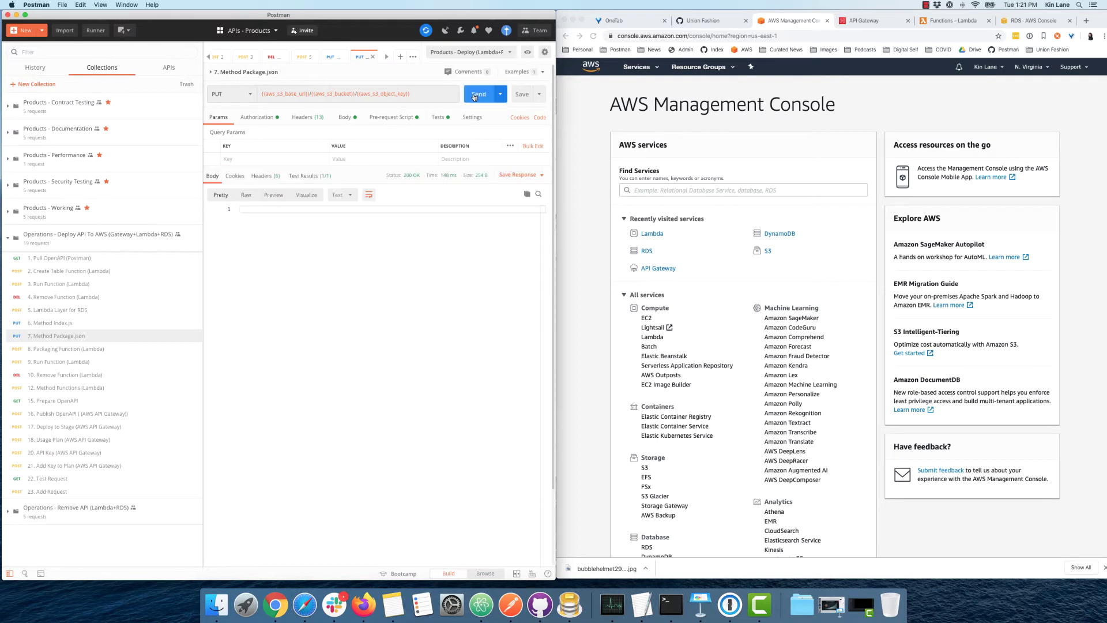
Create the packaging function with request "8. Packaging Function (Lambda)" and invoke it twice with "9. Run Function (Lambda)".
click(73, 353)
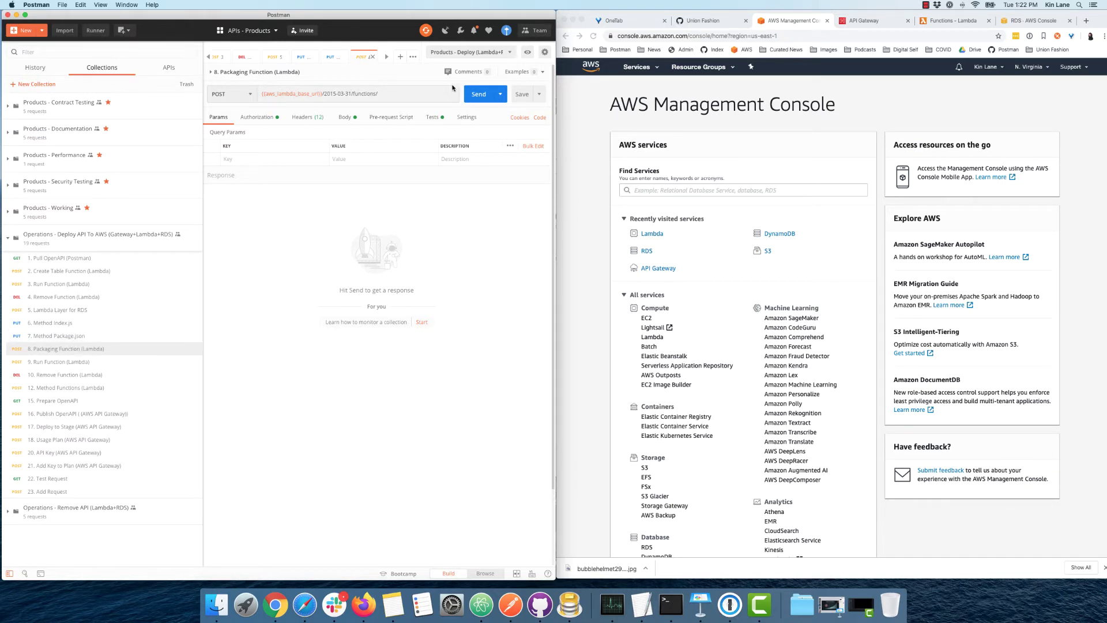
click(478, 94)
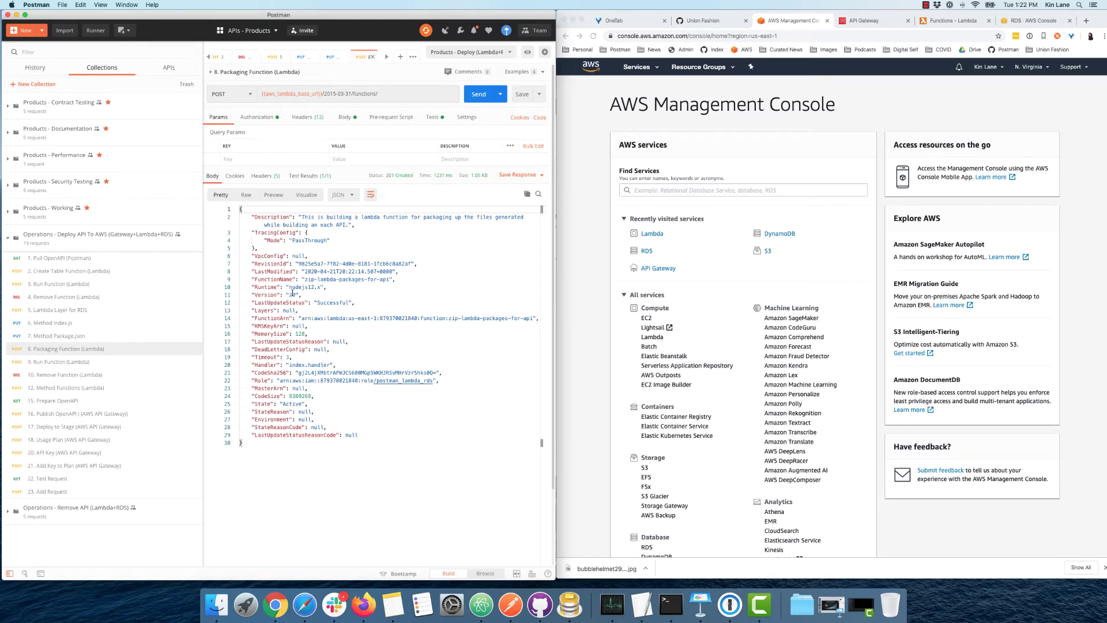
click(85, 363)
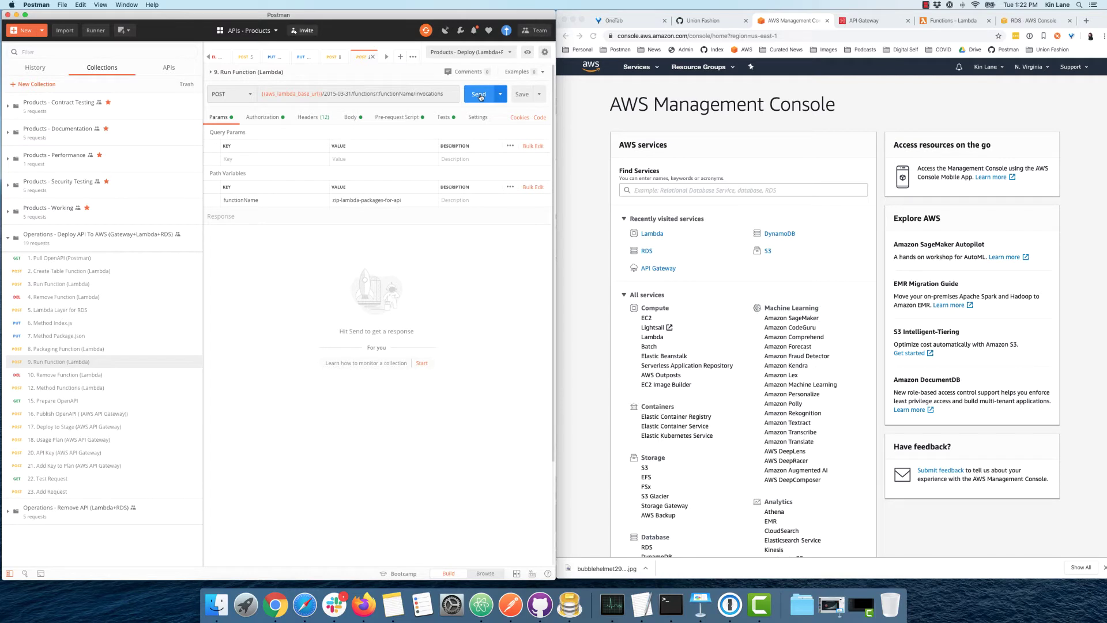
click(480, 96)
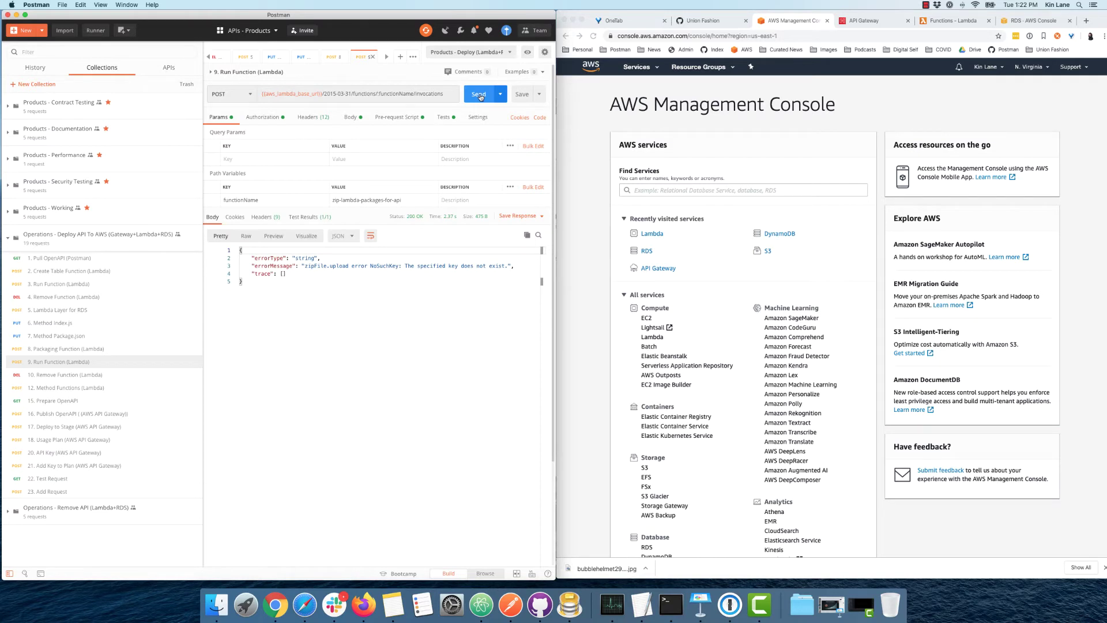
click(481, 96)
Resend "8. Packaging Function (Lambda)" once and invoke the packaging function five more times with "9. Run Function (Lambda)".
click(98, 349)
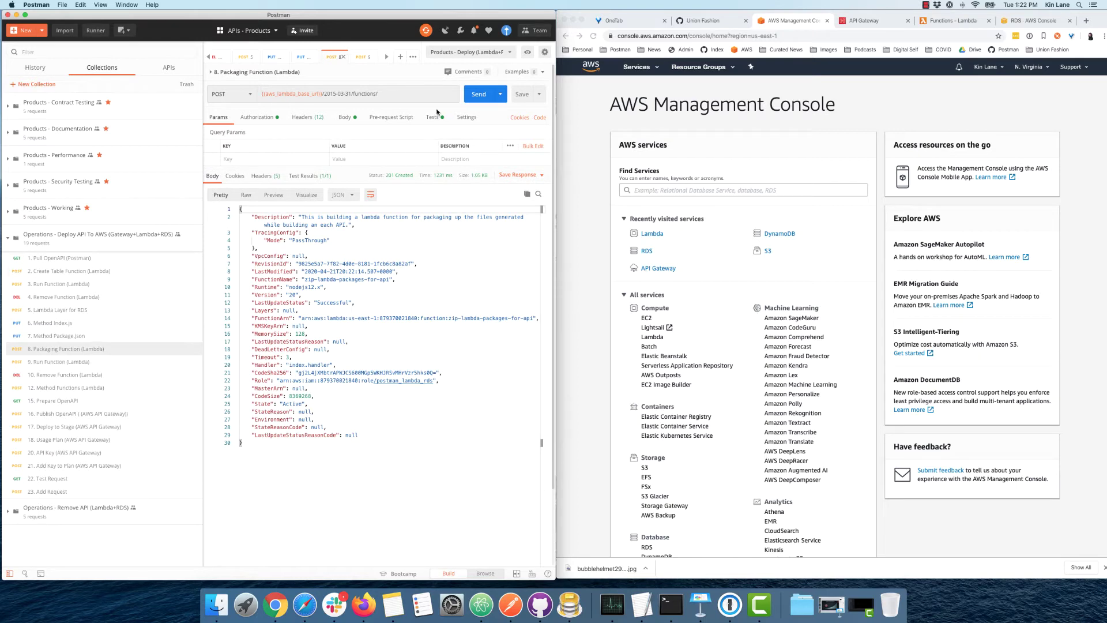
click(476, 100)
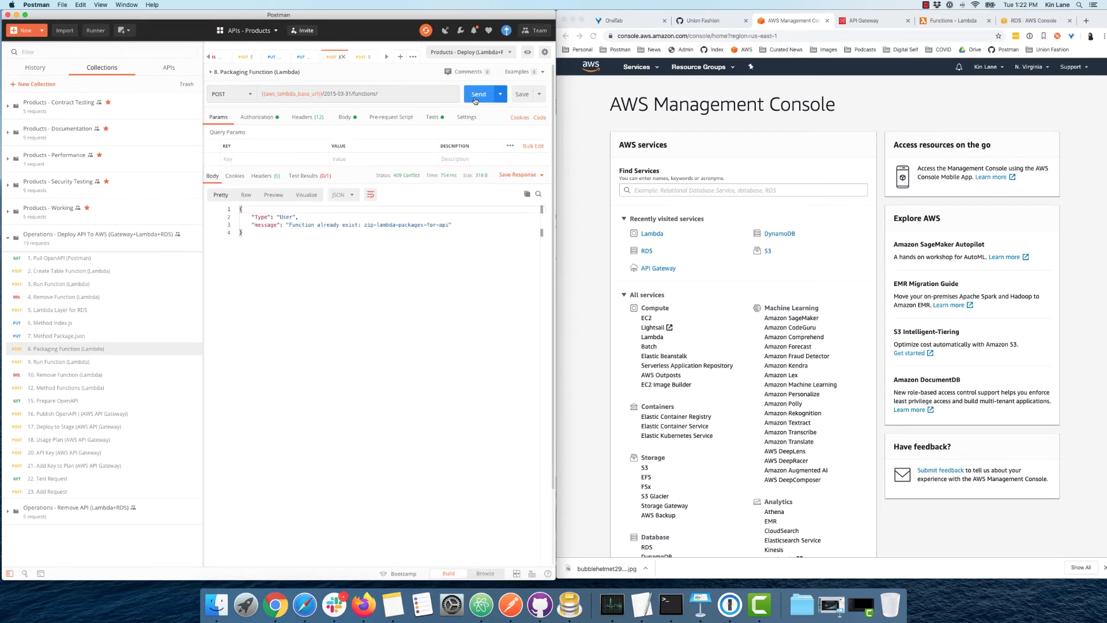
click(111, 362)
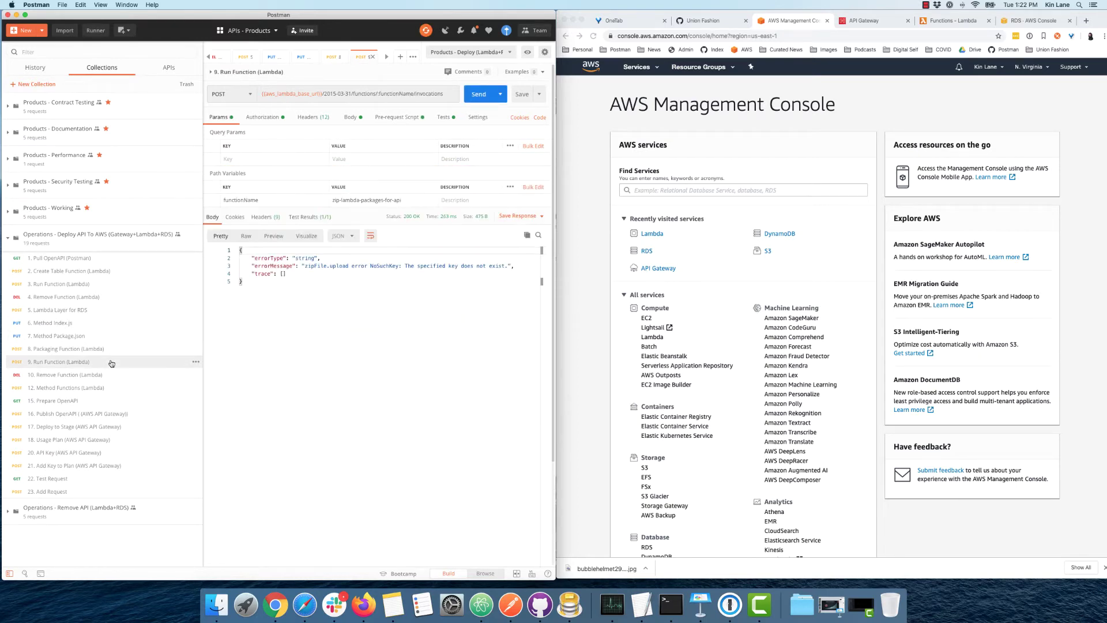
click(479, 95)
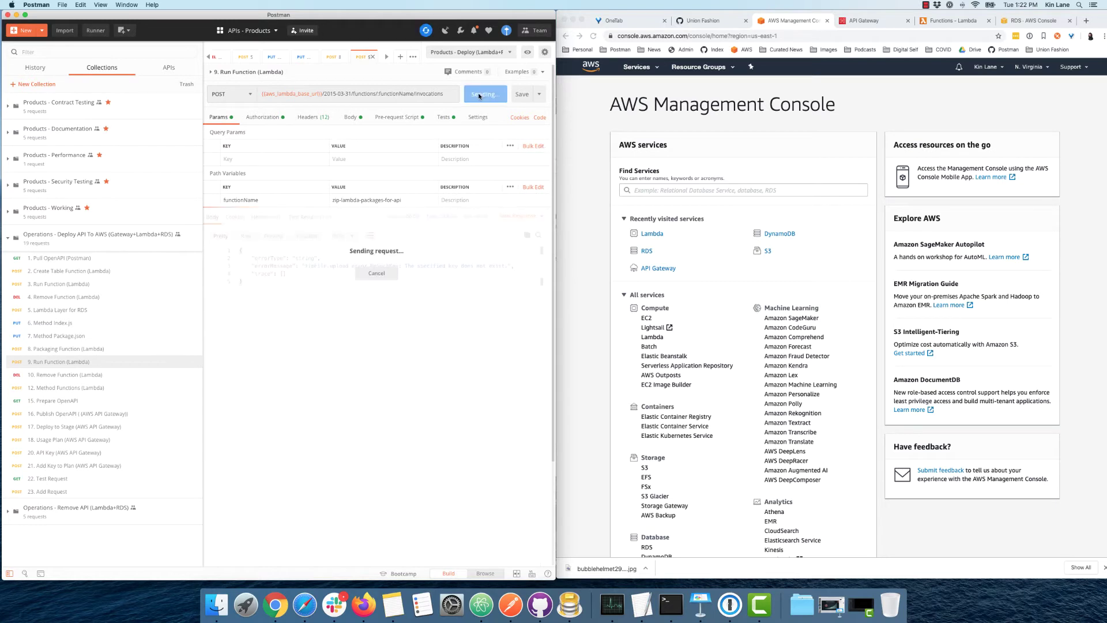
click(479, 95)
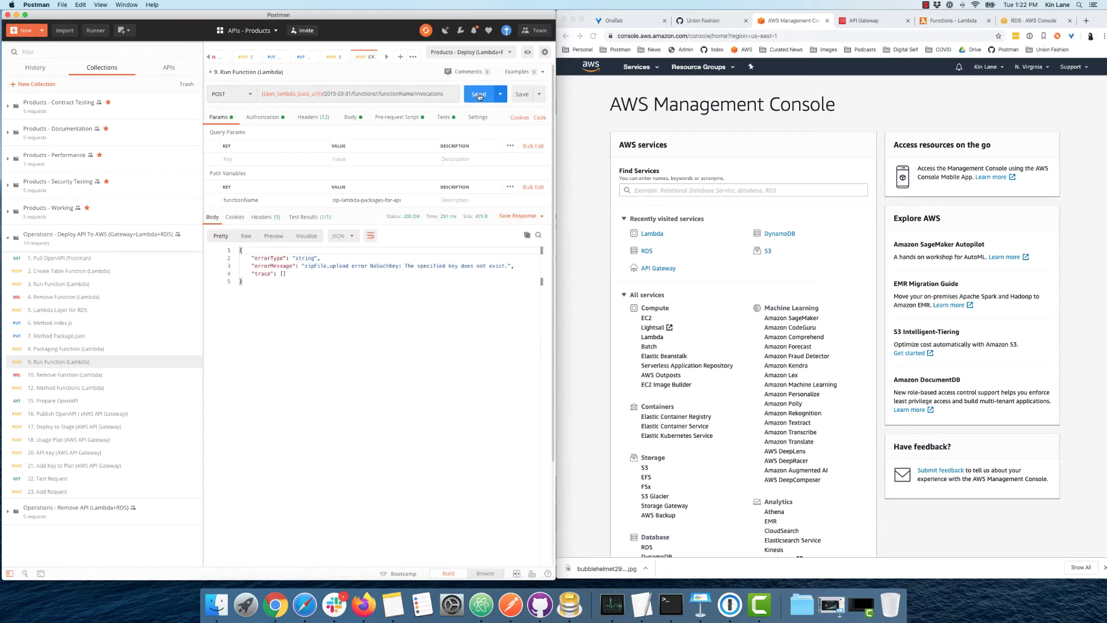
click(479, 96)
click(479, 95)
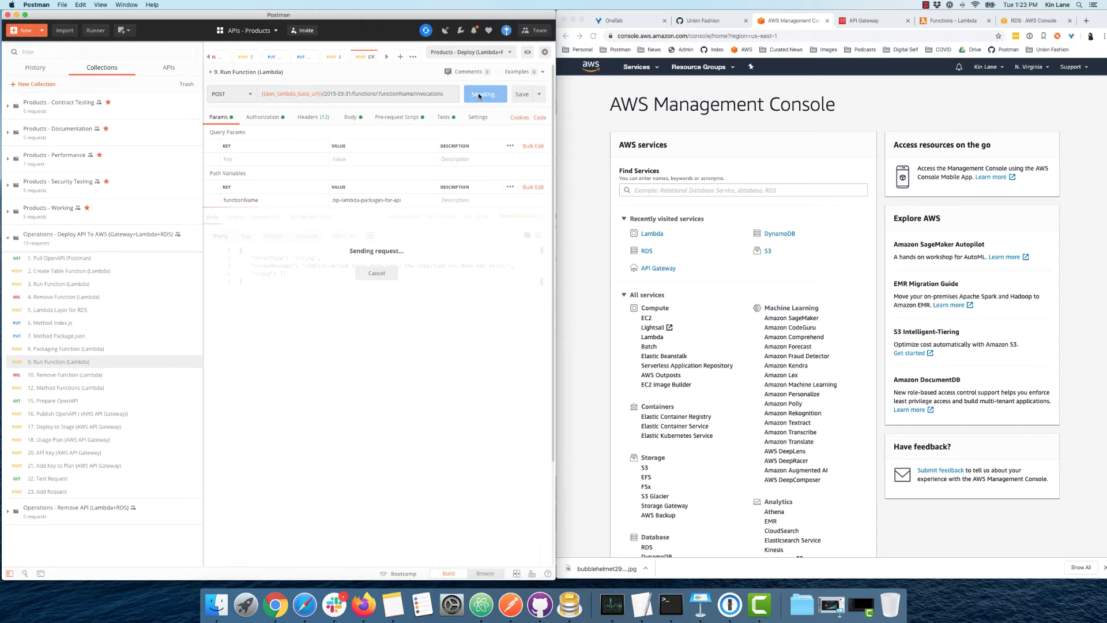
click(479, 95)
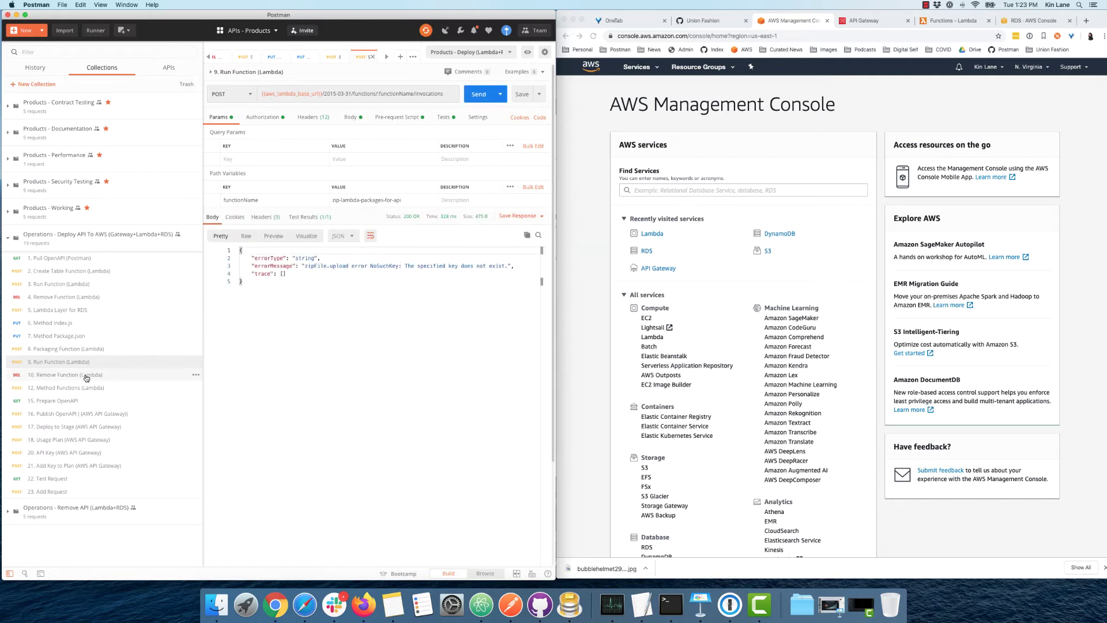
Delete the packaging function with "10. Remove Function (Lambda)" and create the API's method functions by sending "12. Method Functions (Lambda)" five times.
click(86, 375)
click(483, 94)
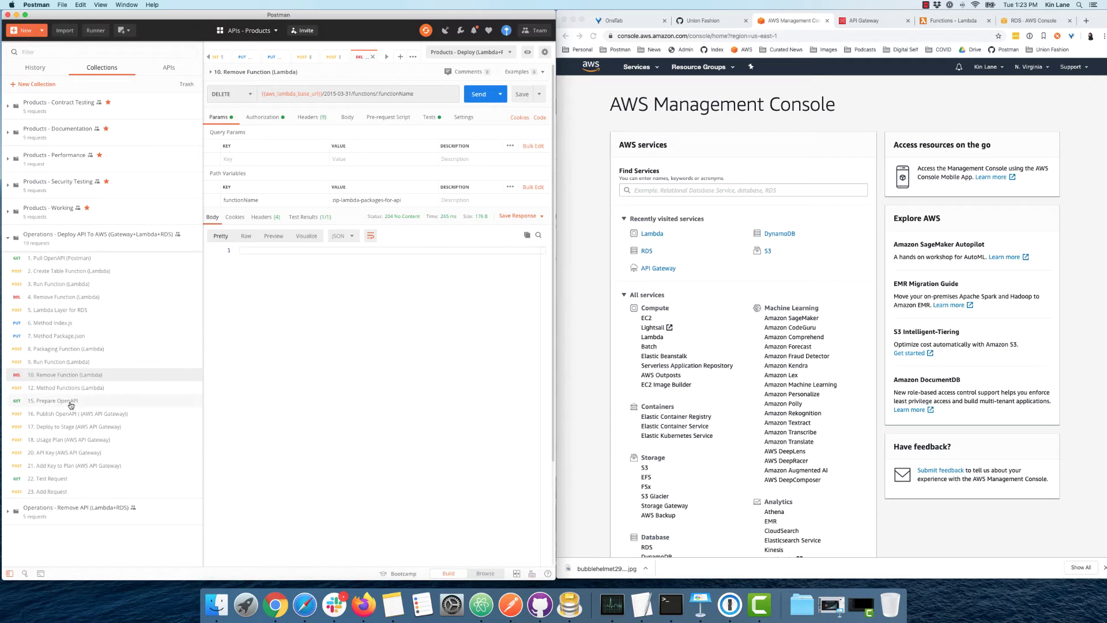
click(87, 389)
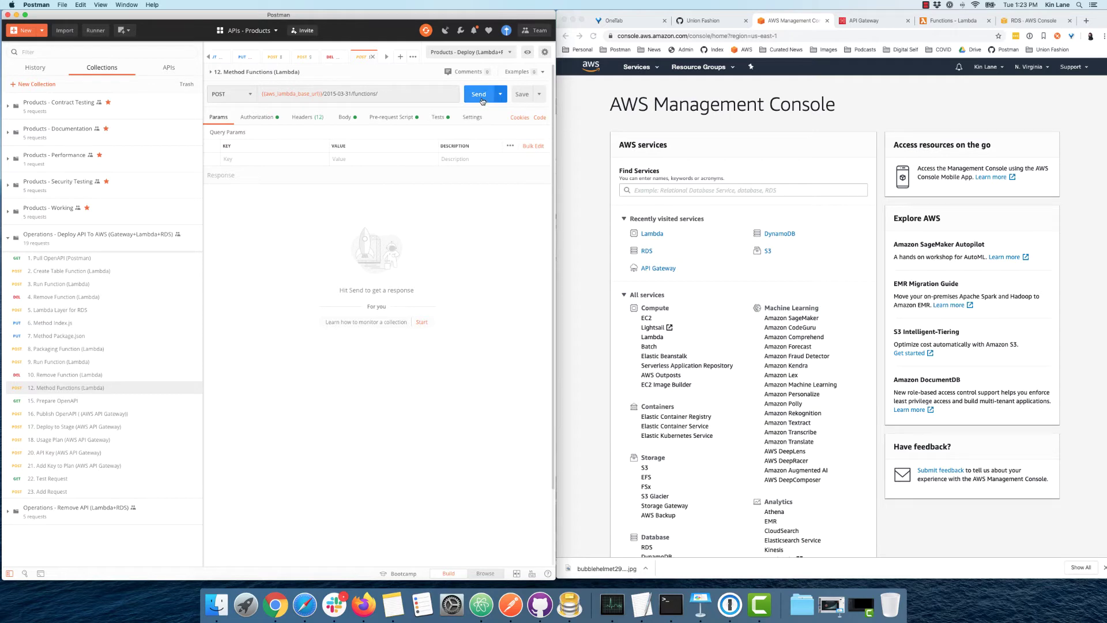
click(479, 95)
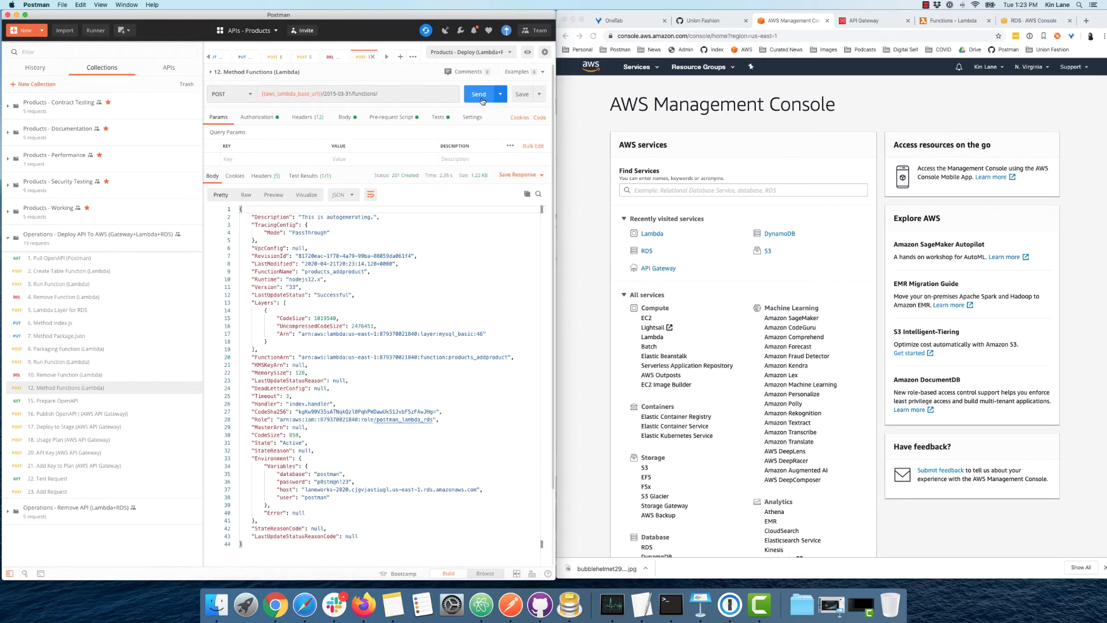
click(482, 100)
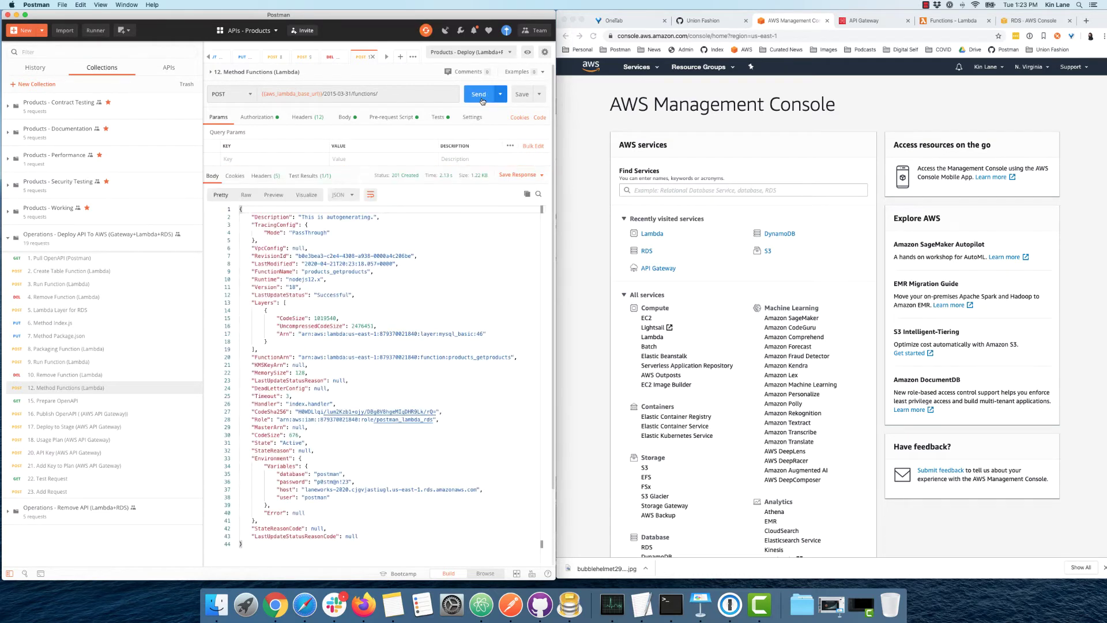
click(483, 98)
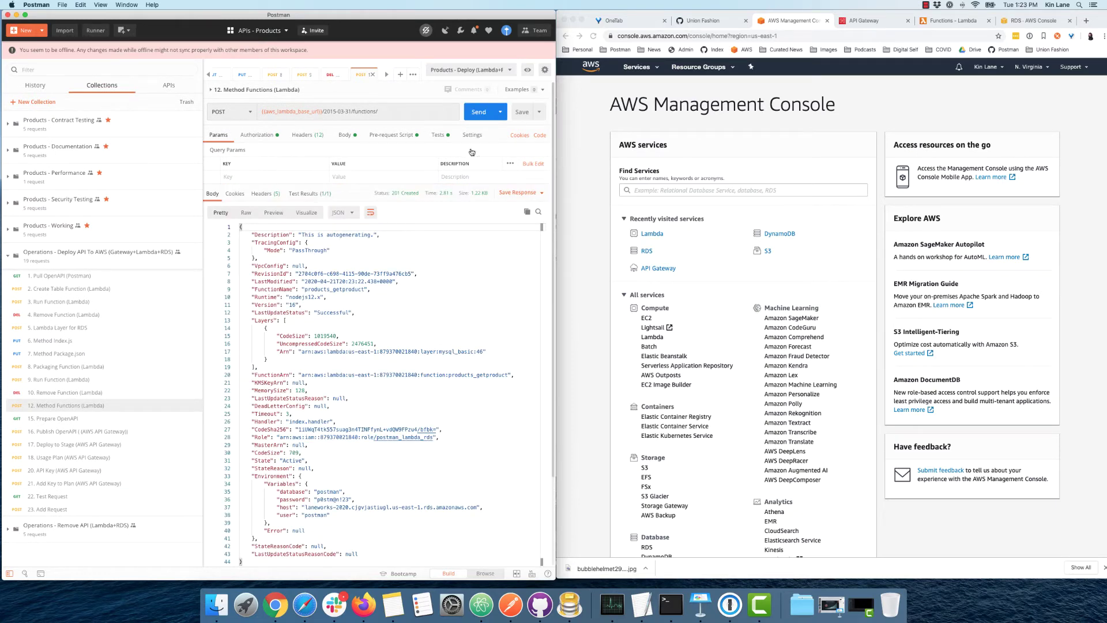
click(477, 114)
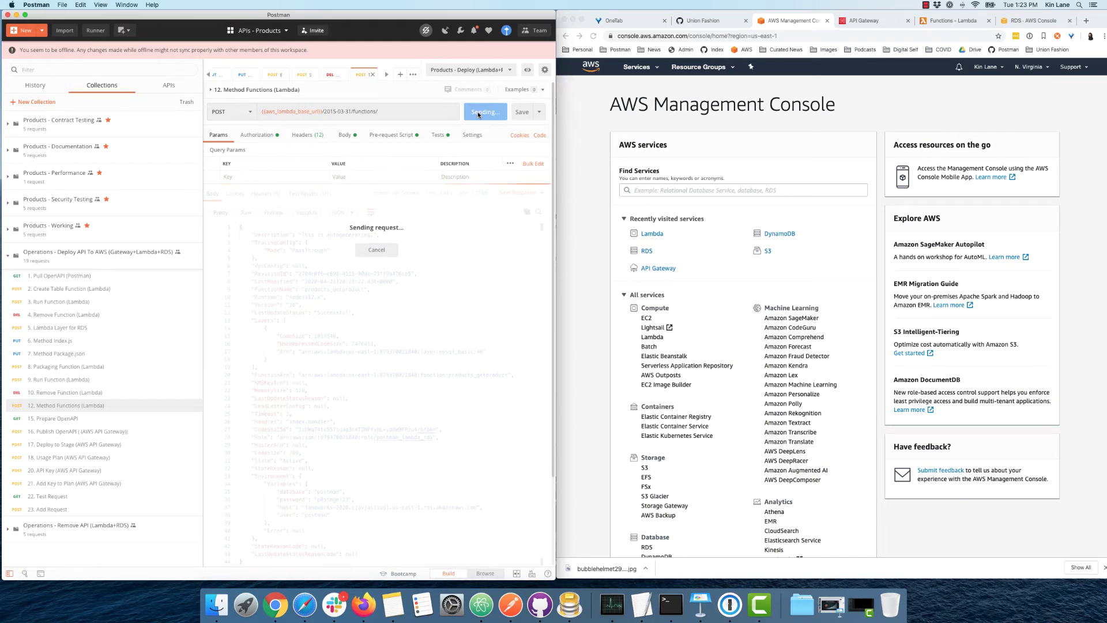
click(478, 115)
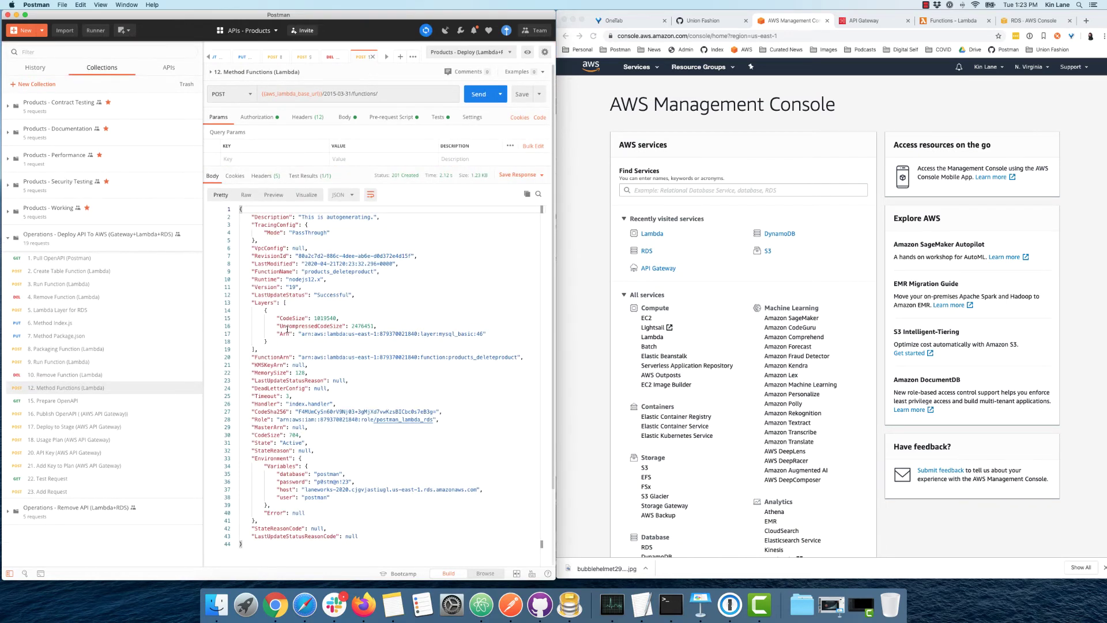
Send request "15. Prepare OpenAPI" and publish the definition with "16. Publish OpenAPI (AWS API Gateway)".
click(68, 399)
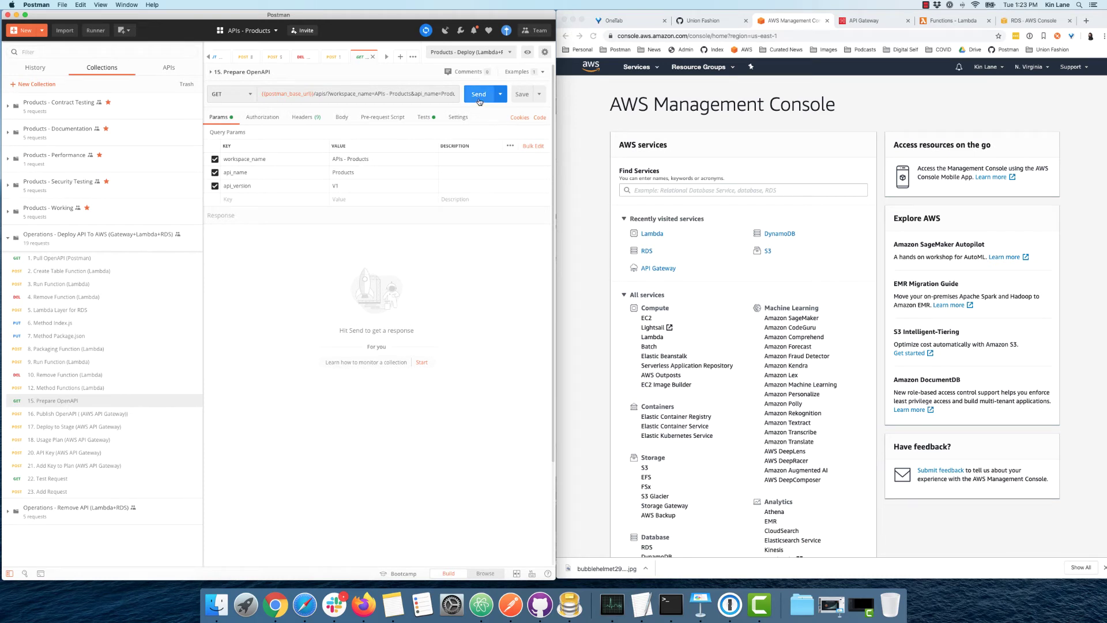
click(479, 100)
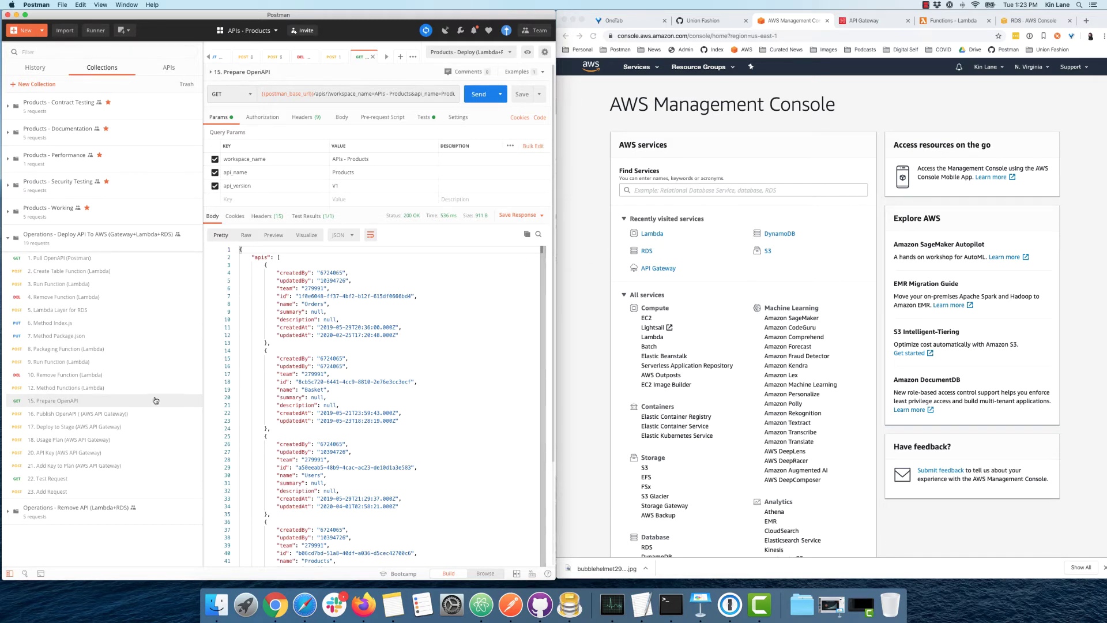
click(123, 415)
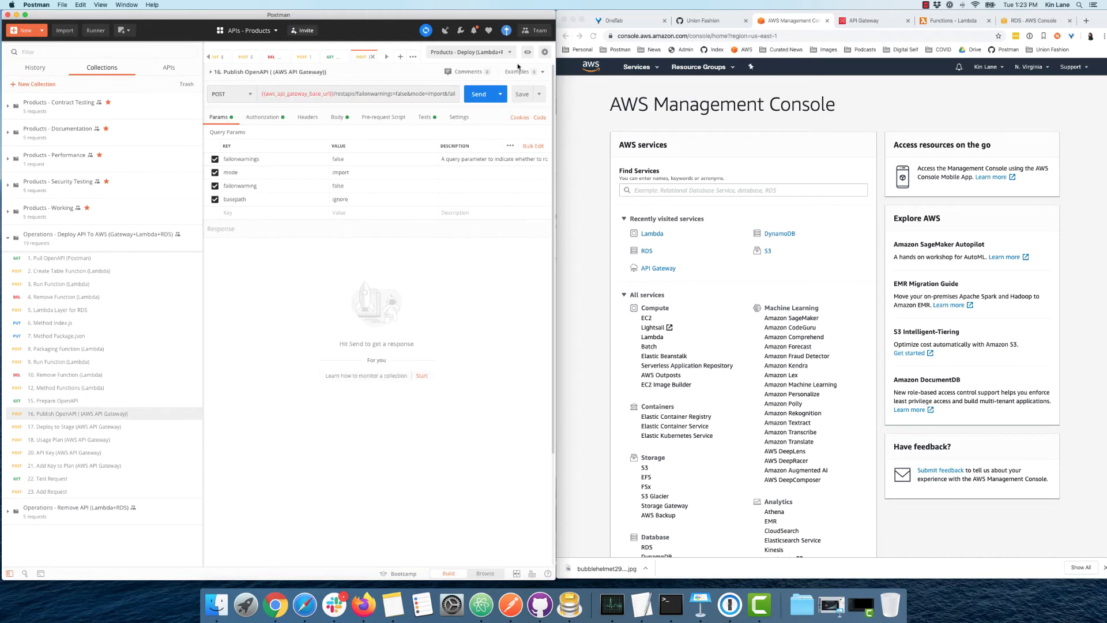
click(477, 96)
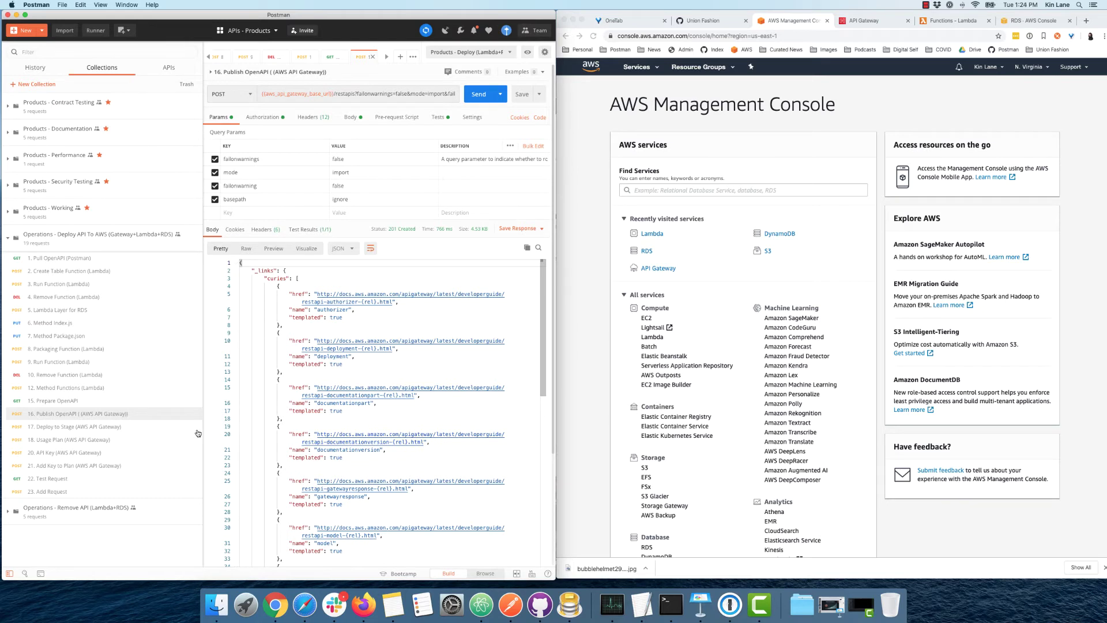
Deploy the API with "17. Deploy to Stage (AWS API Gateway)" and create its usage plan with "18. Usage Plan (AWS API Gateway)", reviewing the plan's response.
click(101, 426)
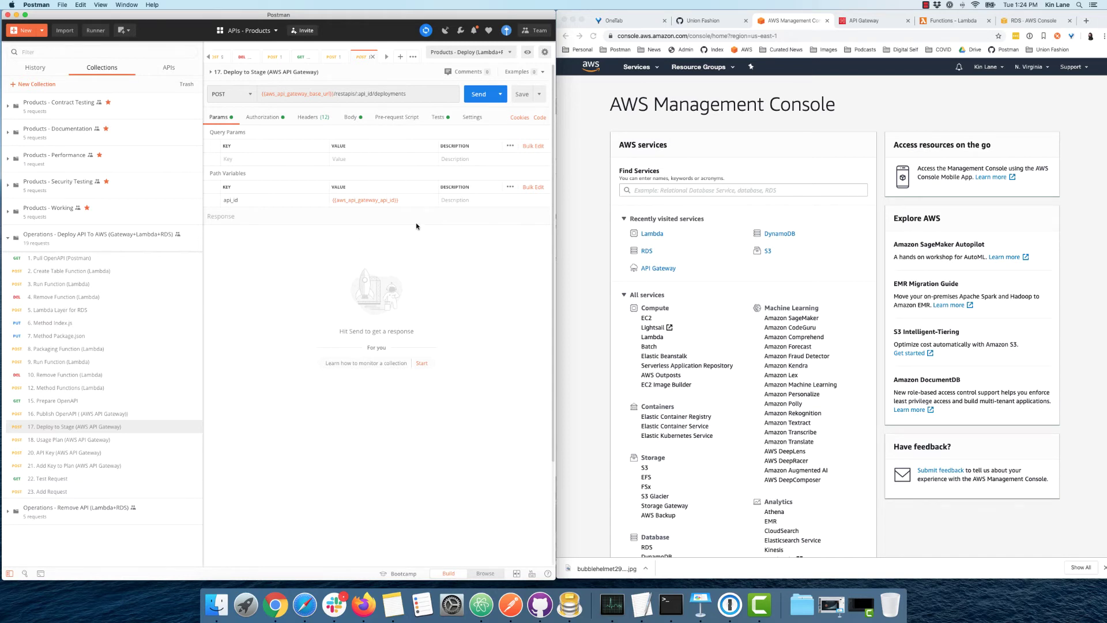
click(472, 97)
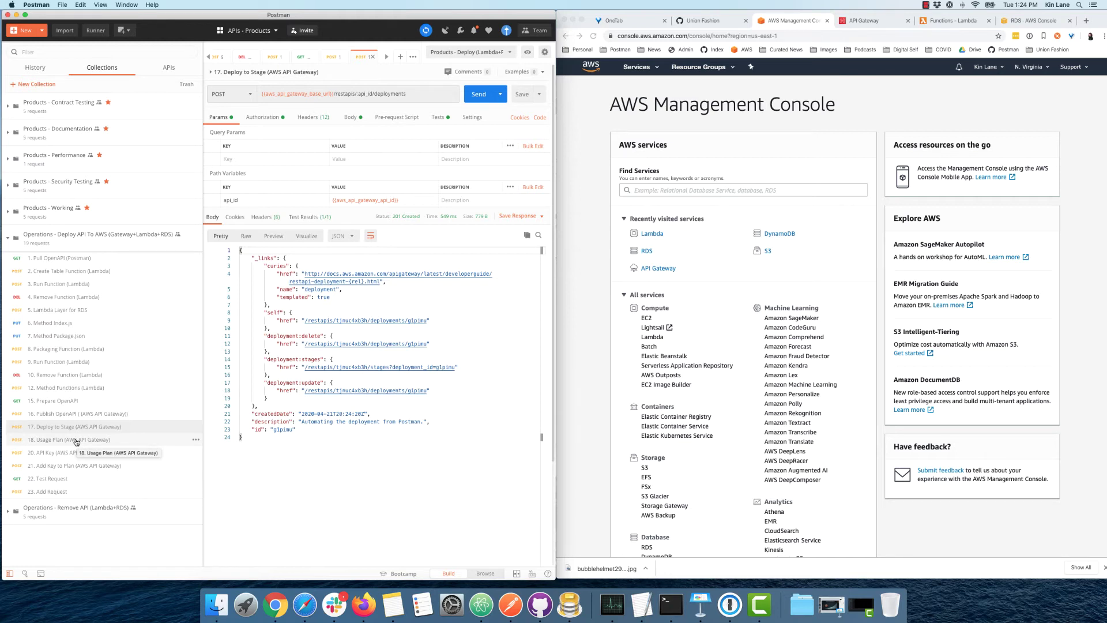
click(76, 441)
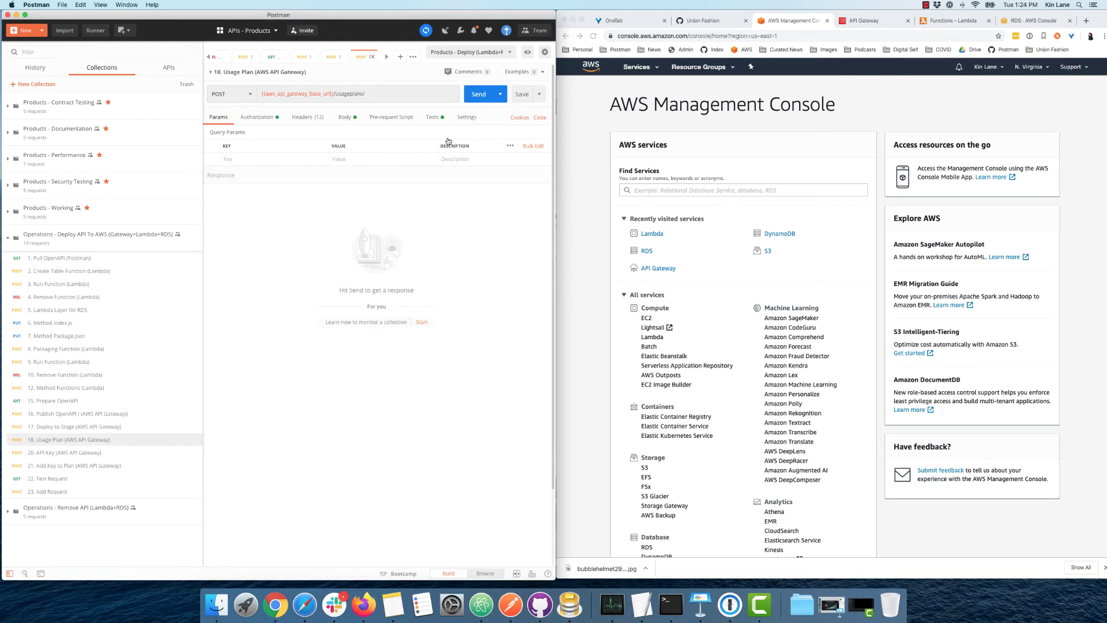
click(476, 96)
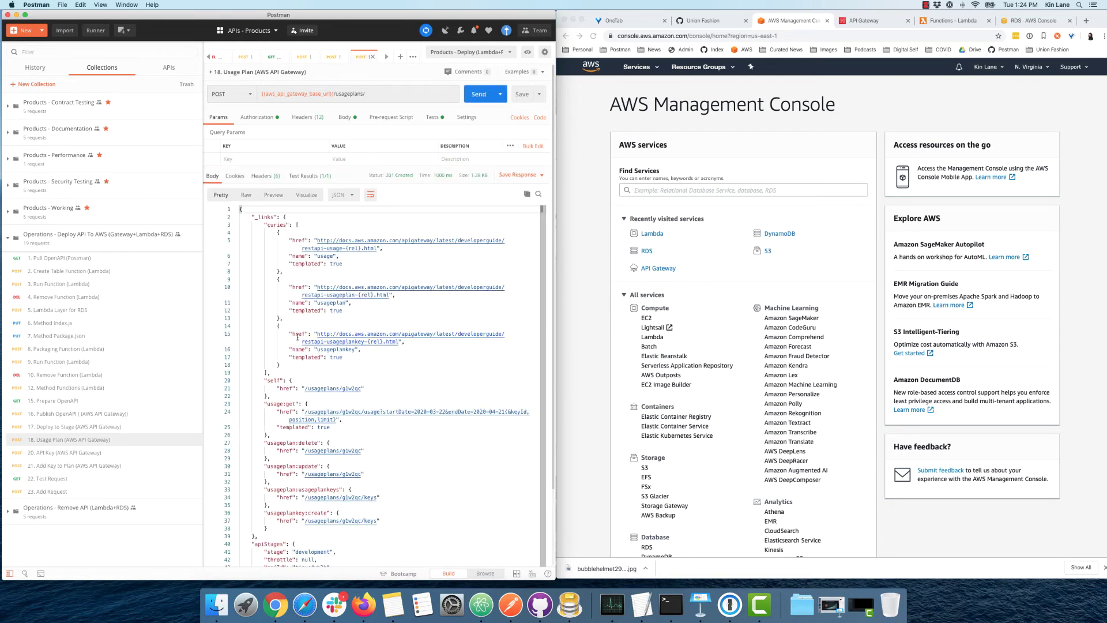
scroll(298, 337, down, 5)
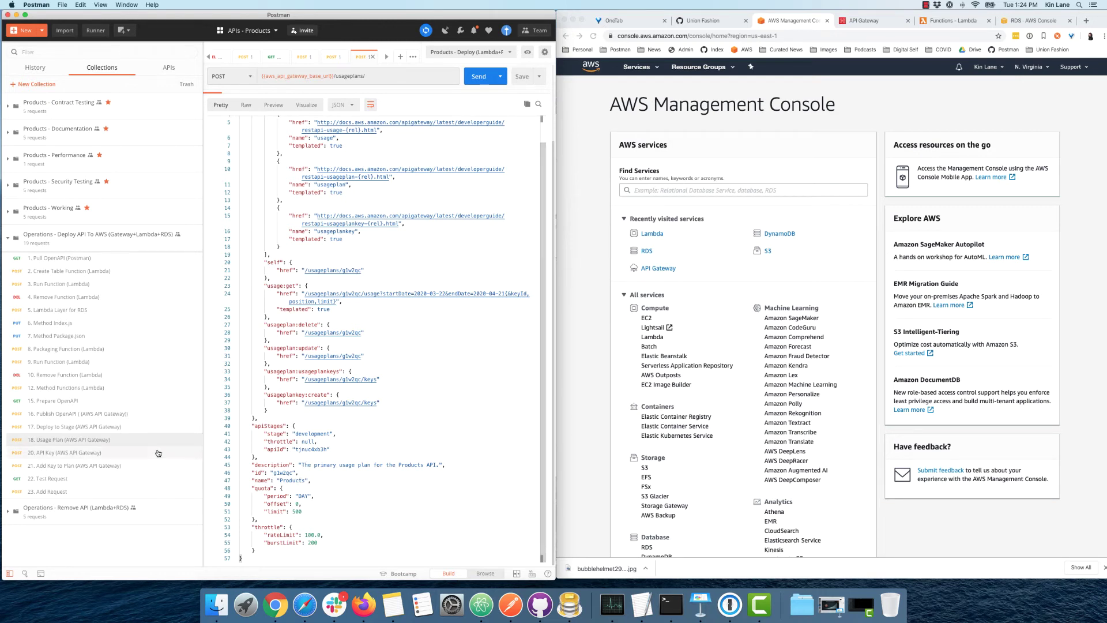
Create an API key with "20. API Key (AWS API Gateway)" and attach it to the usage plan with "21. Add Key to Plan (AWS API Gateway)".
click(80, 453)
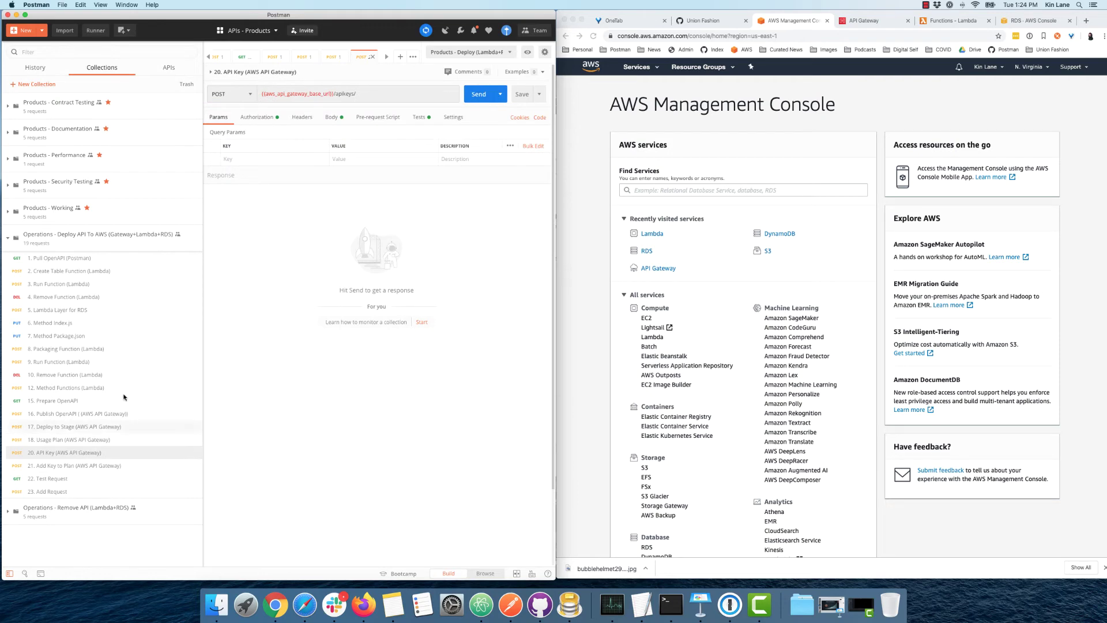
click(480, 97)
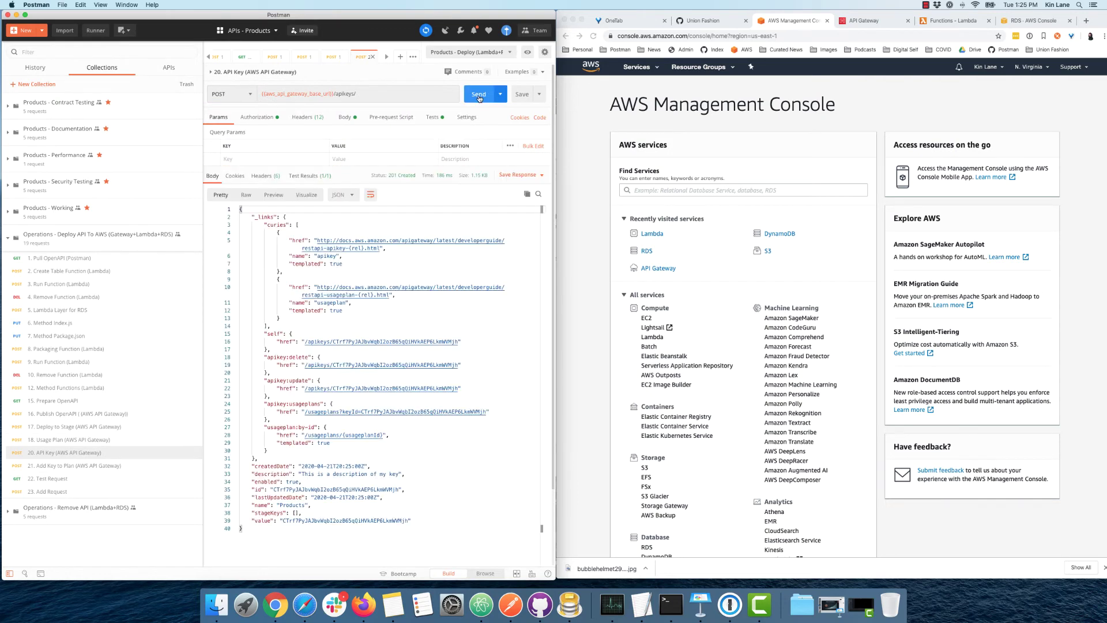
click(108, 467)
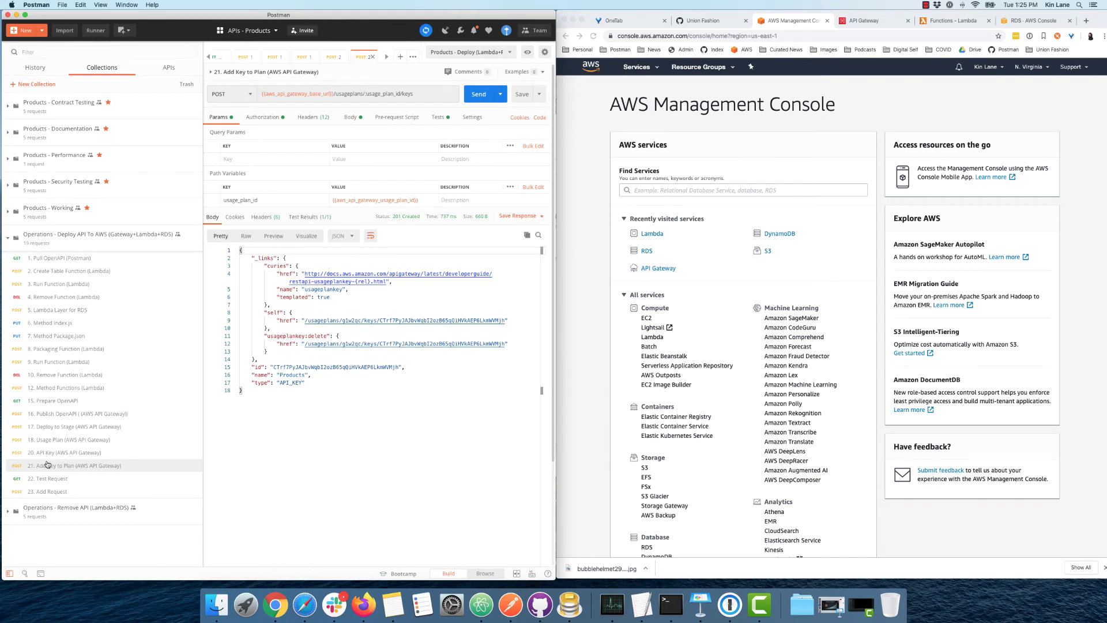
drag(47, 464, 46, 471)
Send "22. Test Request" to the deployed API and check the returned product list.
click(67, 479)
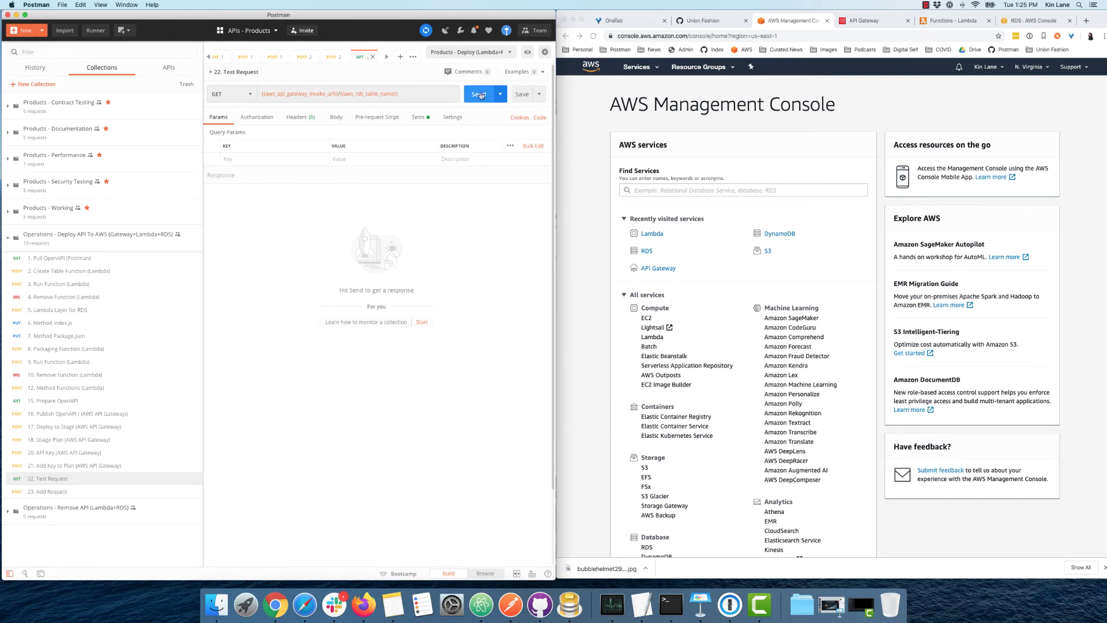
click(474, 96)
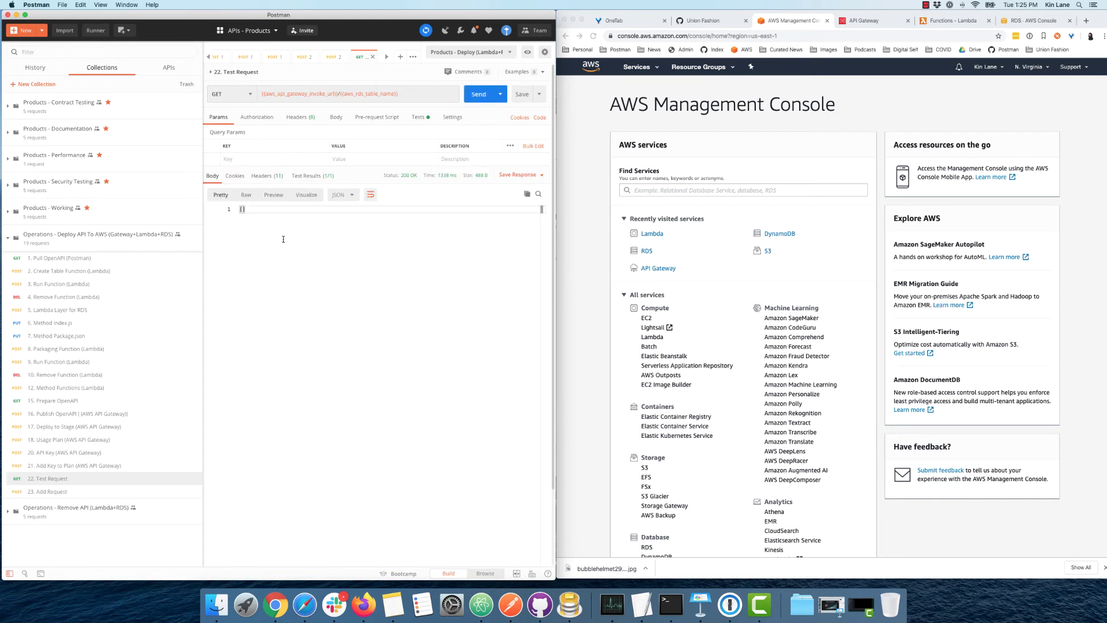
drag(250, 216, 241, 209)
Add a product named "Product Test 1" by editing and sending "23. Add Request", and resolve the deploy environment's sync conflicts.
click(47, 494)
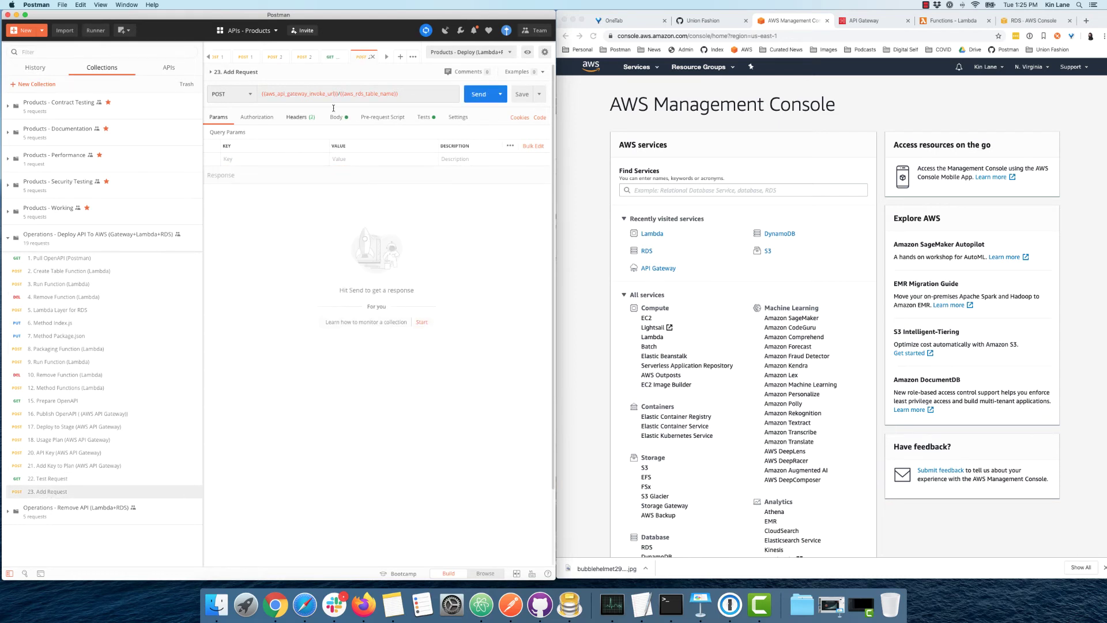
click(340, 118)
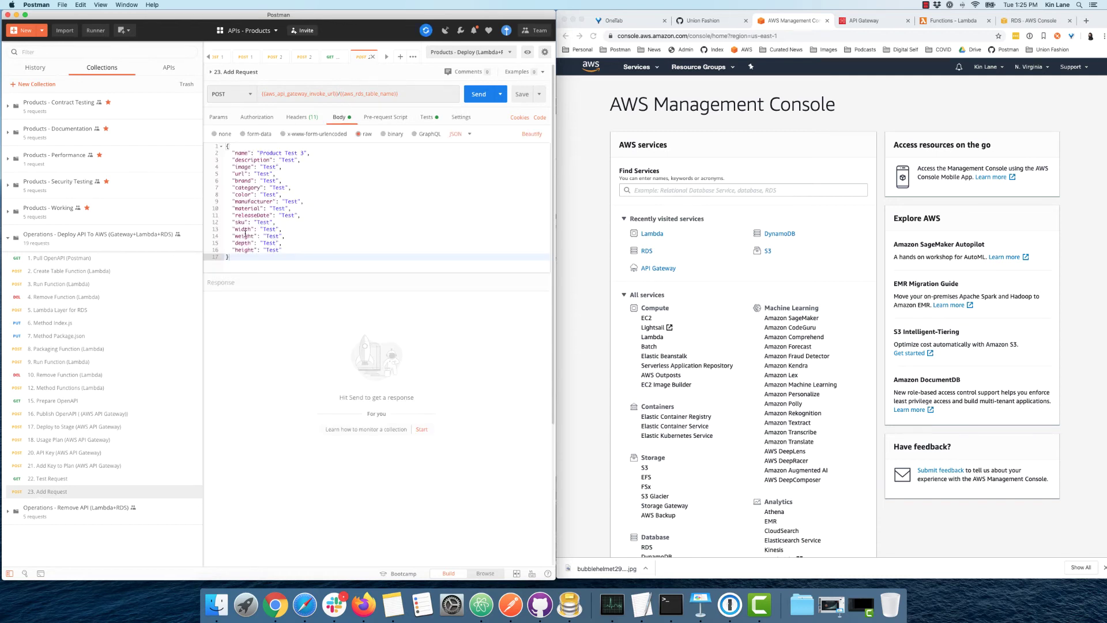
scroll(246, 234, down, 1)
scroll(245, 234, up, 1)
click(304, 153)
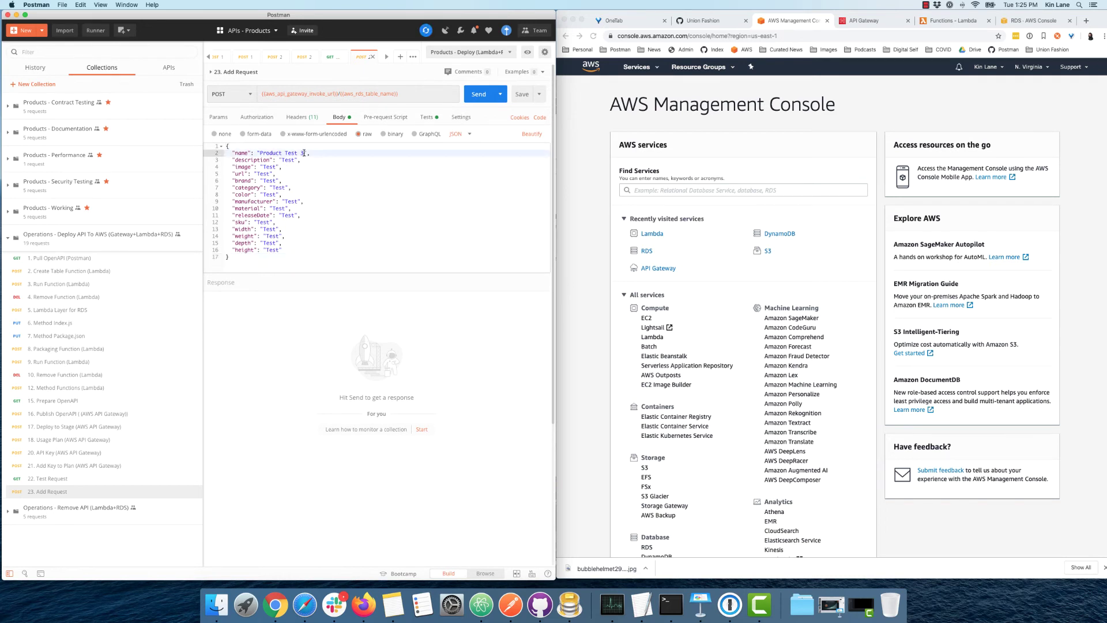
key(BackSpace)
text(1)
click(475, 95)
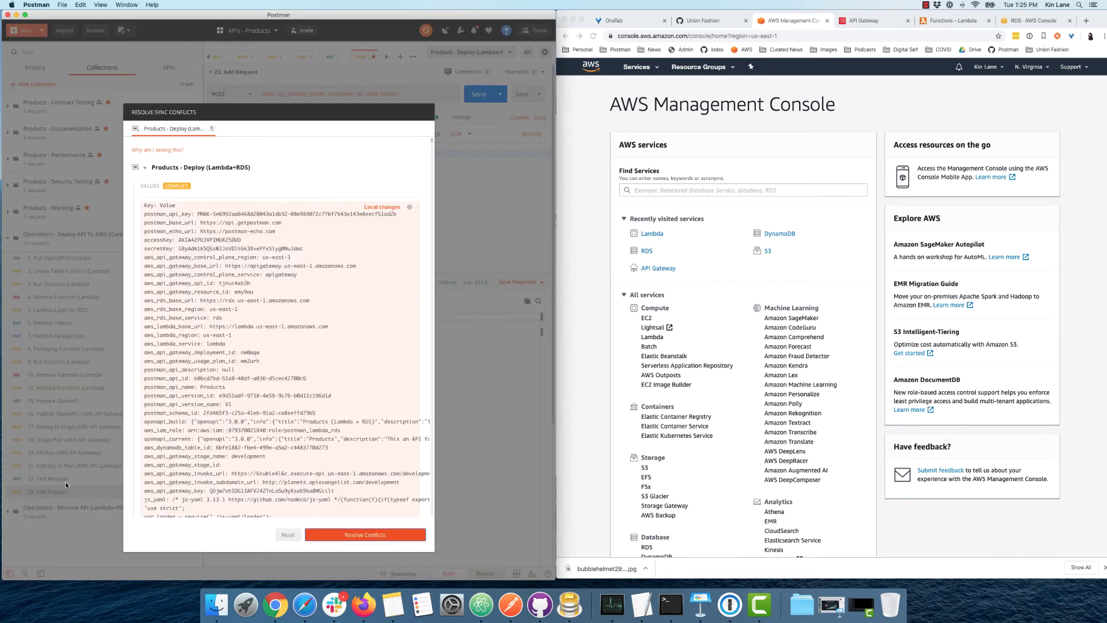
click(346, 534)
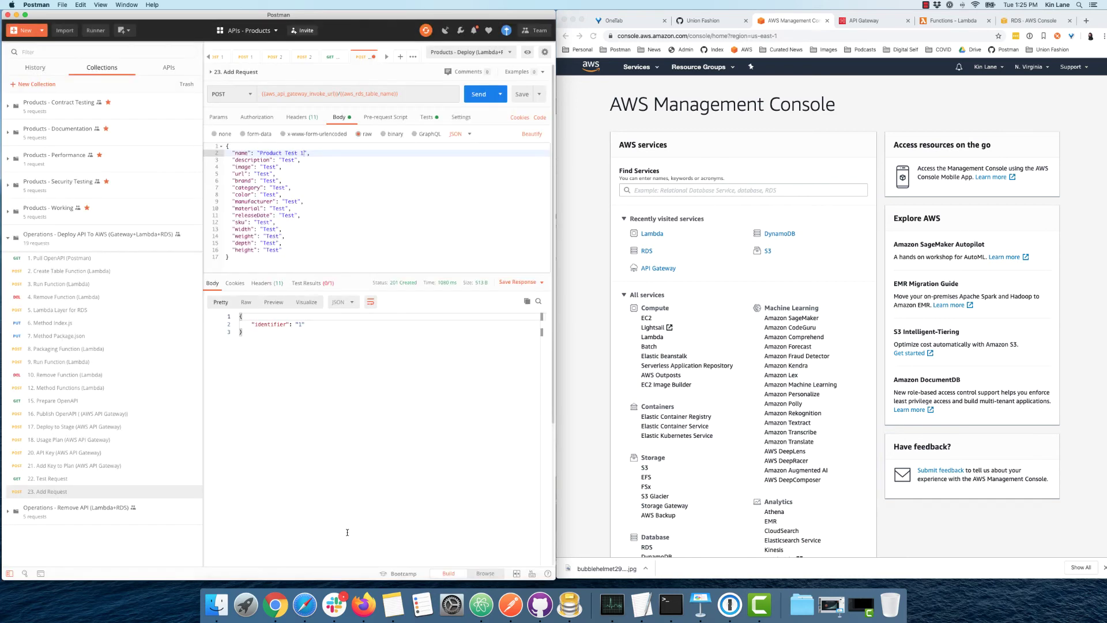
Resend "22. Test Request" to retrieve the products with the newly added record.
click(58, 483)
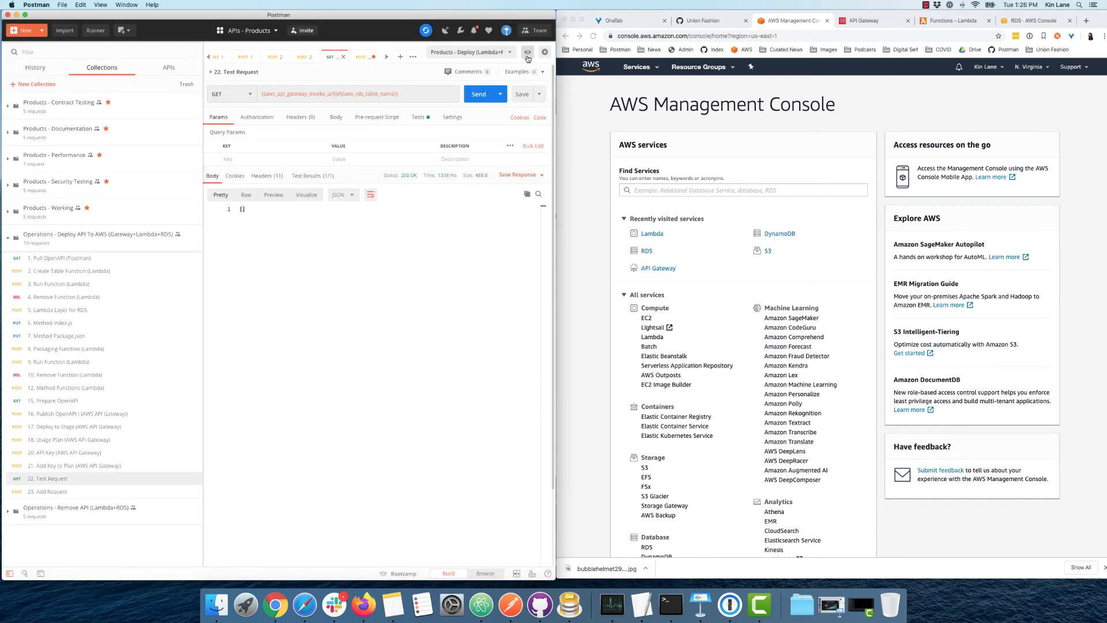
click(478, 96)
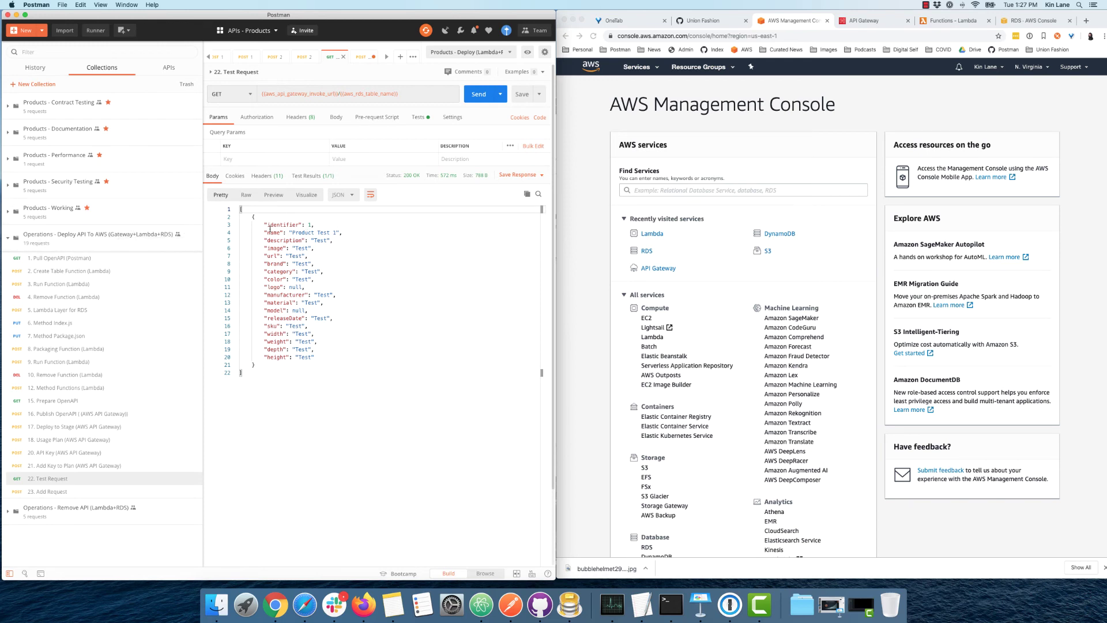
Collapse the deploy collection and examine which requests the "Operations - Remove API (Lambda+RDS)" collection contains.
click(81, 237)
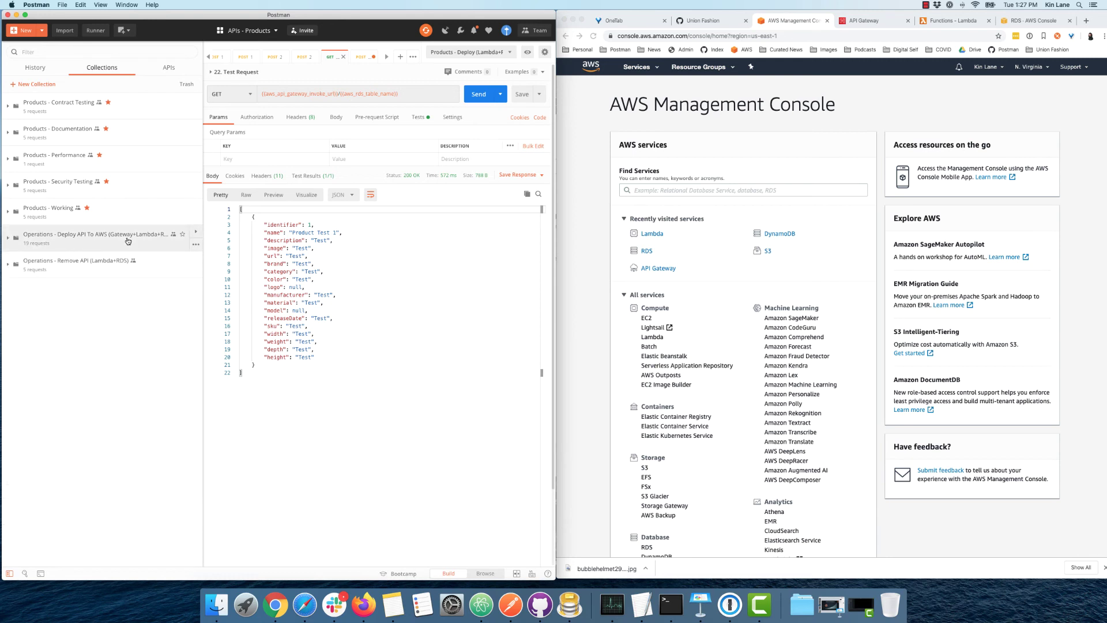
click(80, 266)
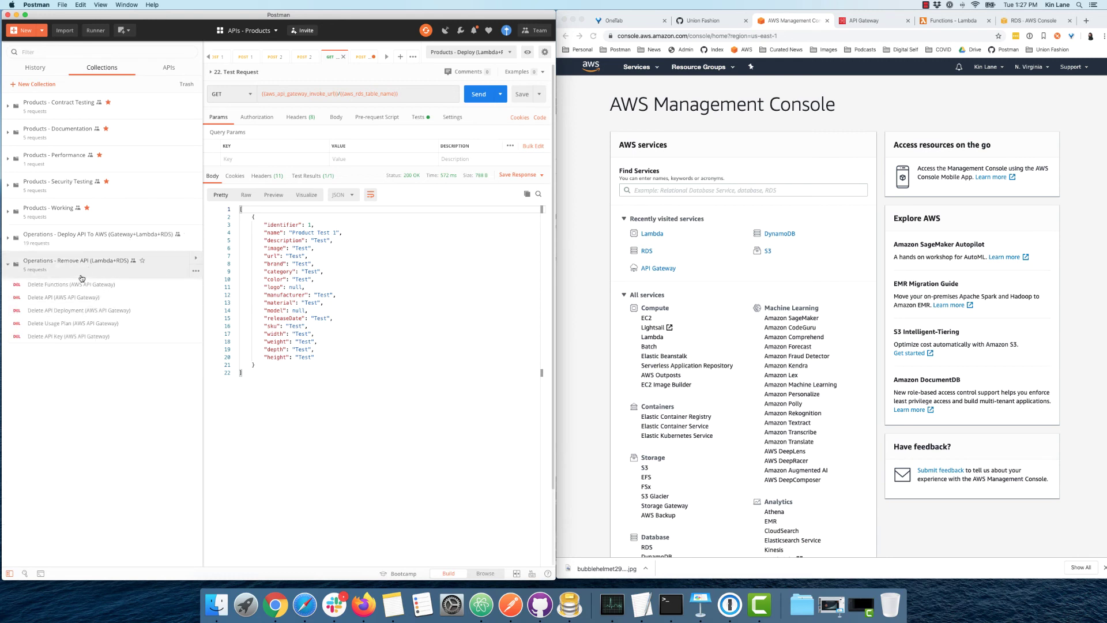
click(83, 270)
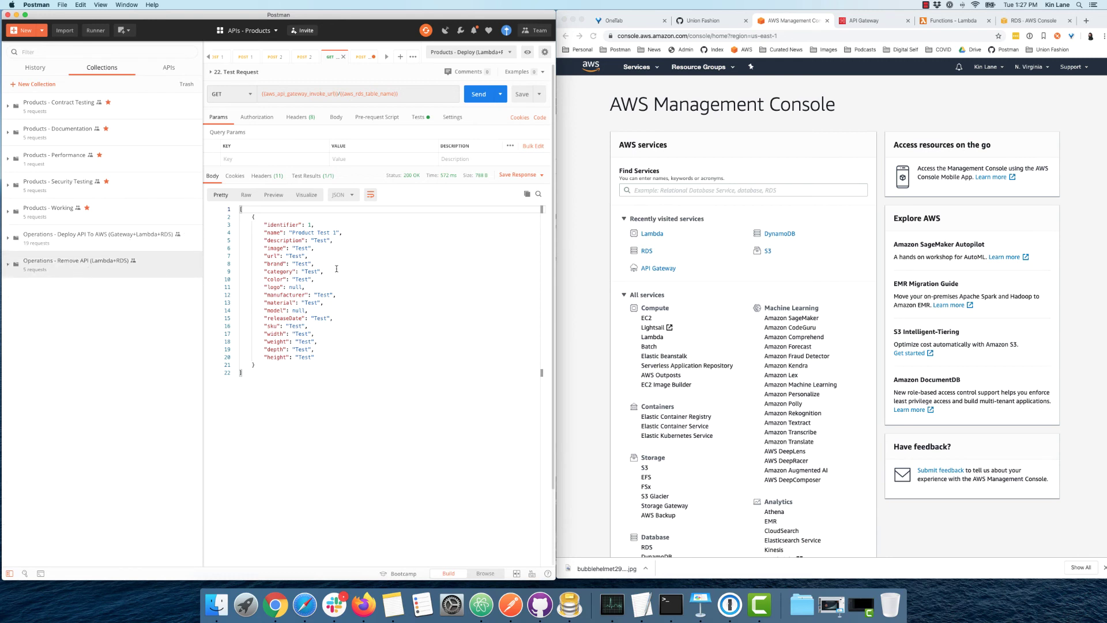
click(347, 254)
Review the Products API's OpenAPI definition and the deploy collection's "17. Deploy to Stage (AWS API Gateway)" request.
click(170, 68)
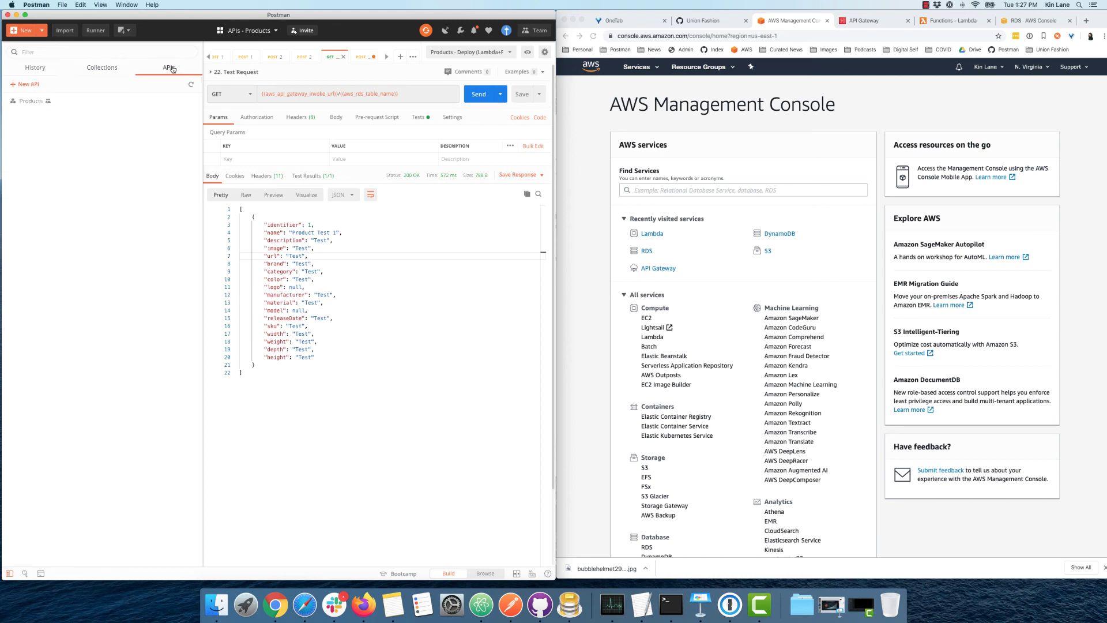
click(77, 102)
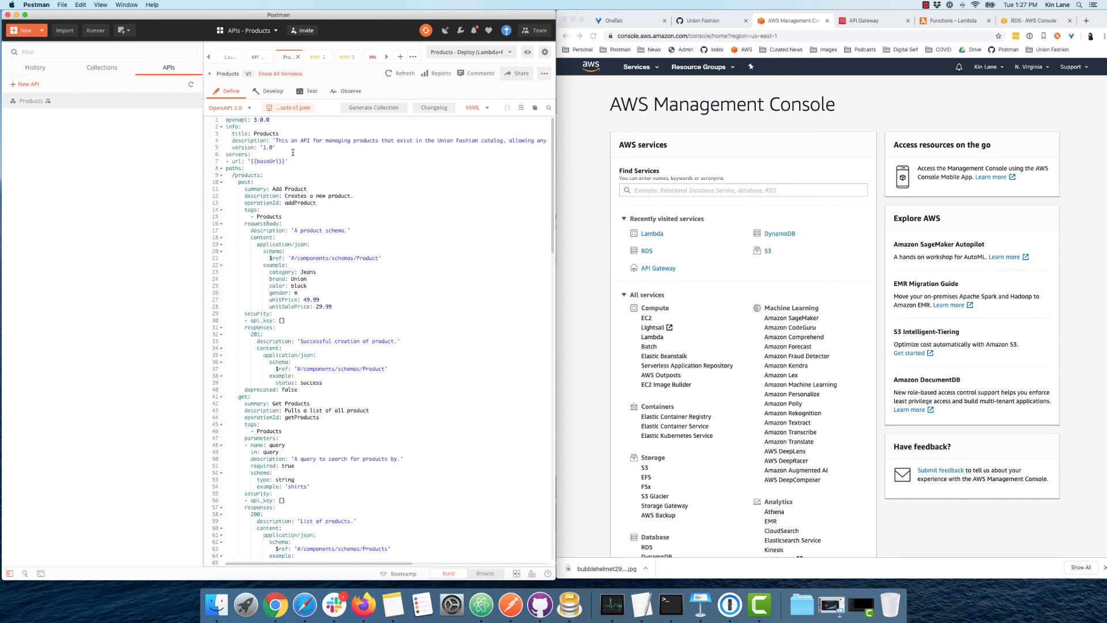
click(95, 68)
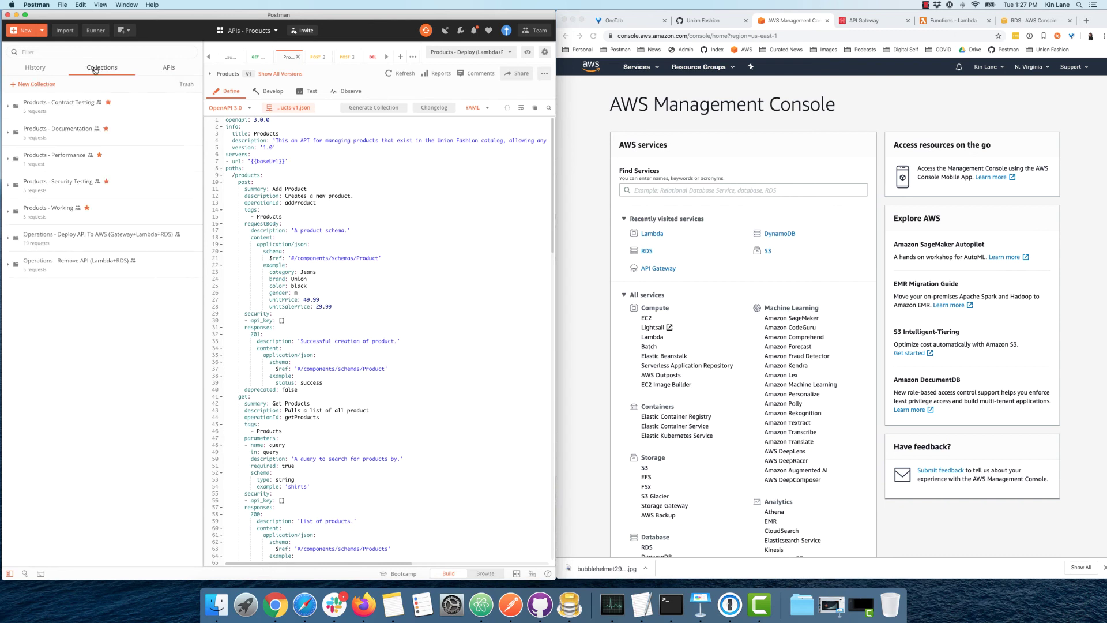
click(120, 243)
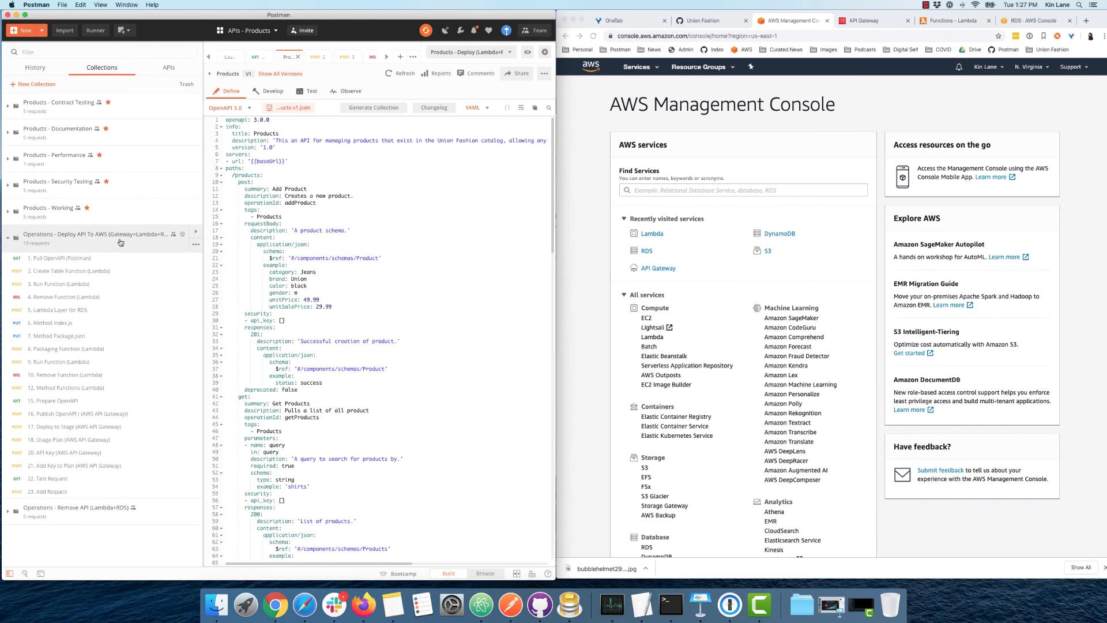
click(74, 426)
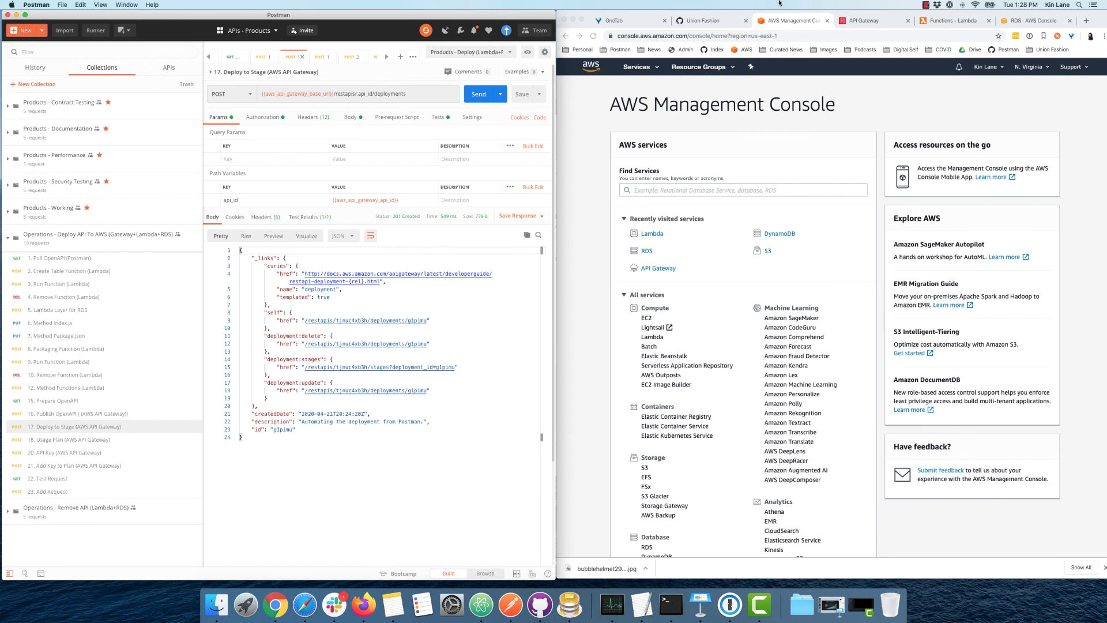
click(1028, 5)
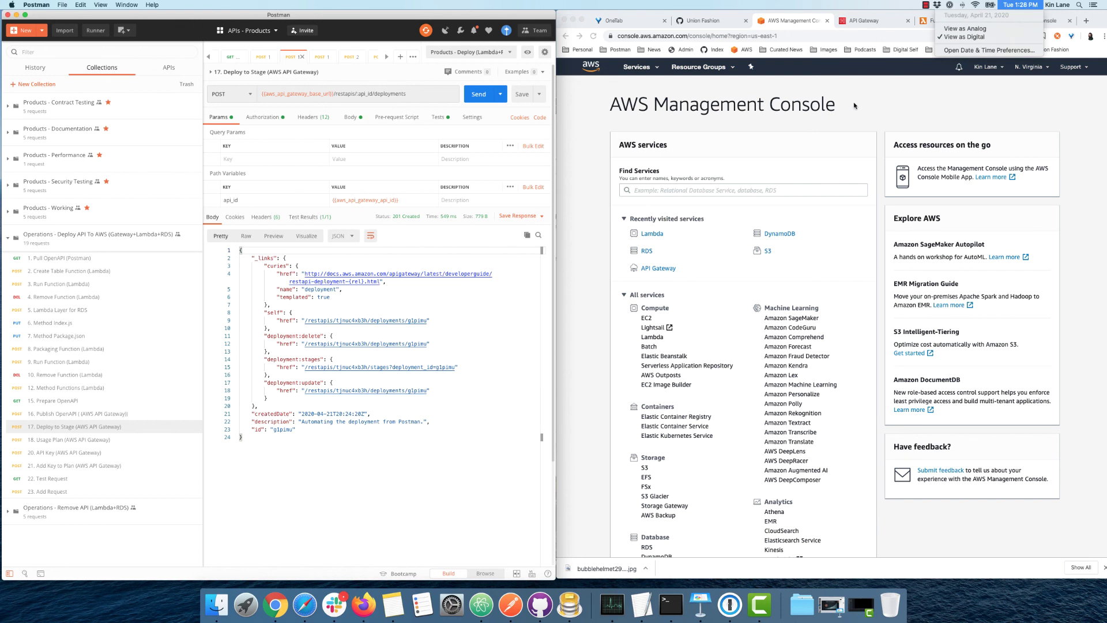
click(885, 109)
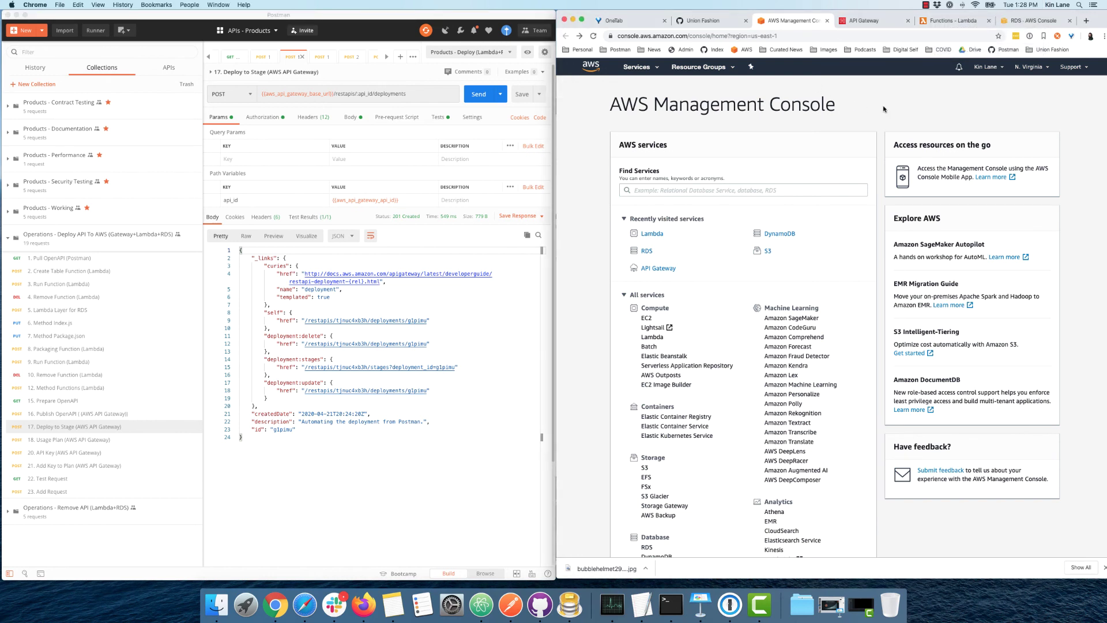